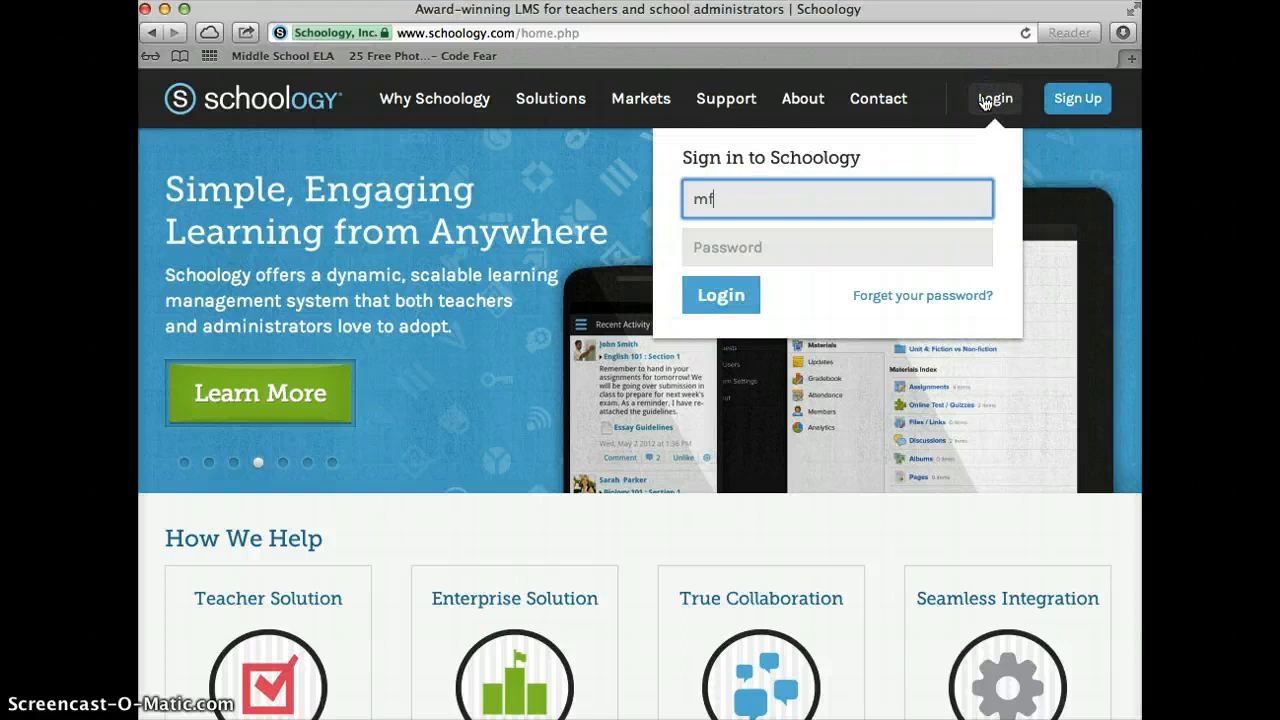
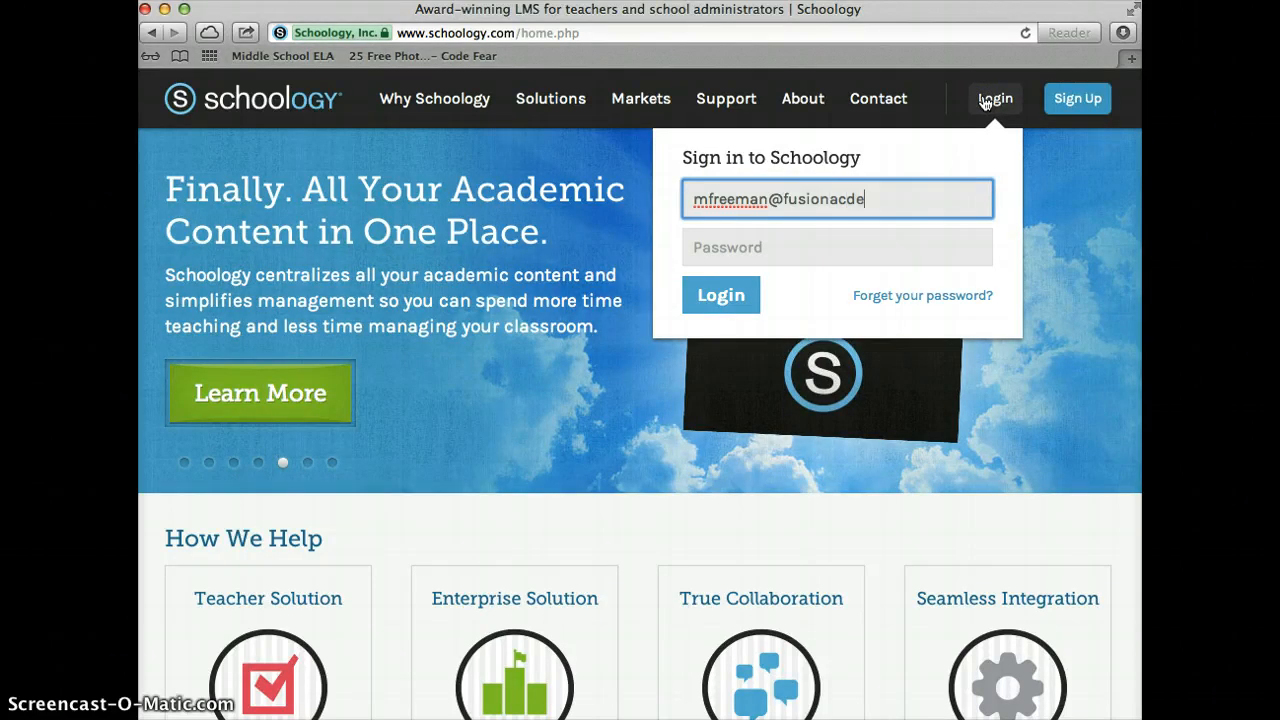
Sign in with the teacher's e-mail and password, and let the browser save the password
key(Tab)
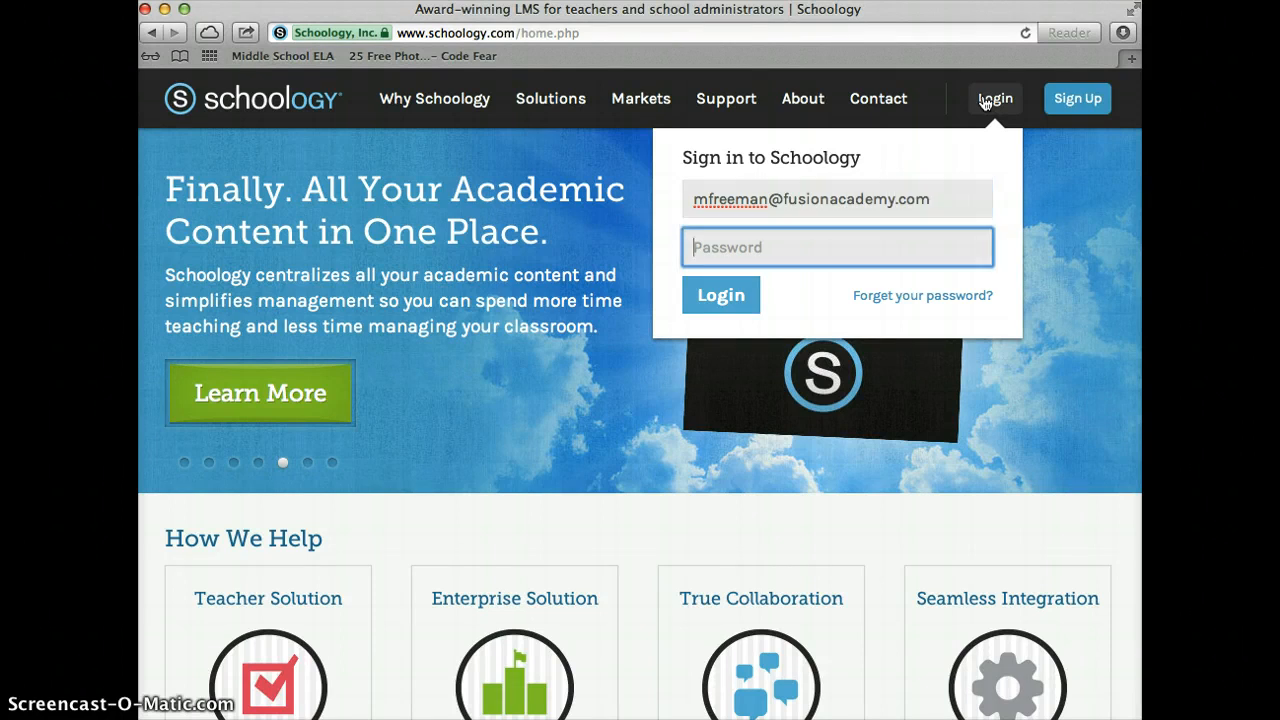
text(•••••••)
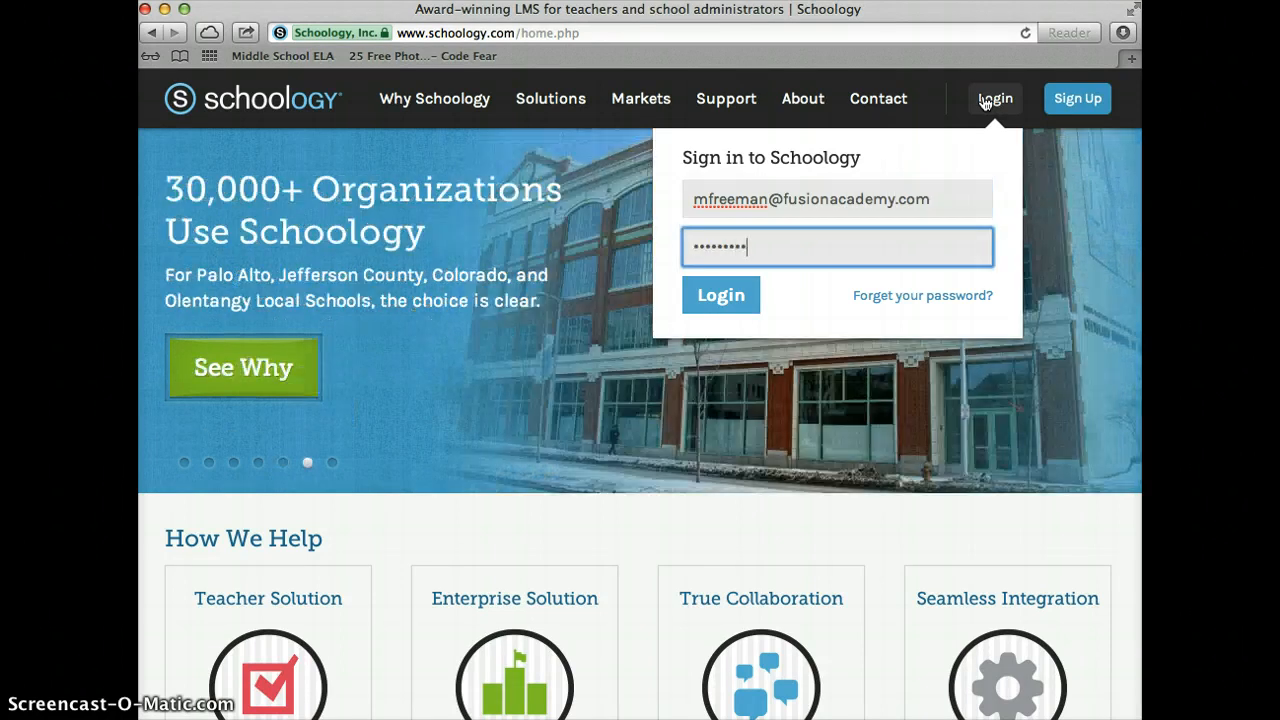
key(Return)
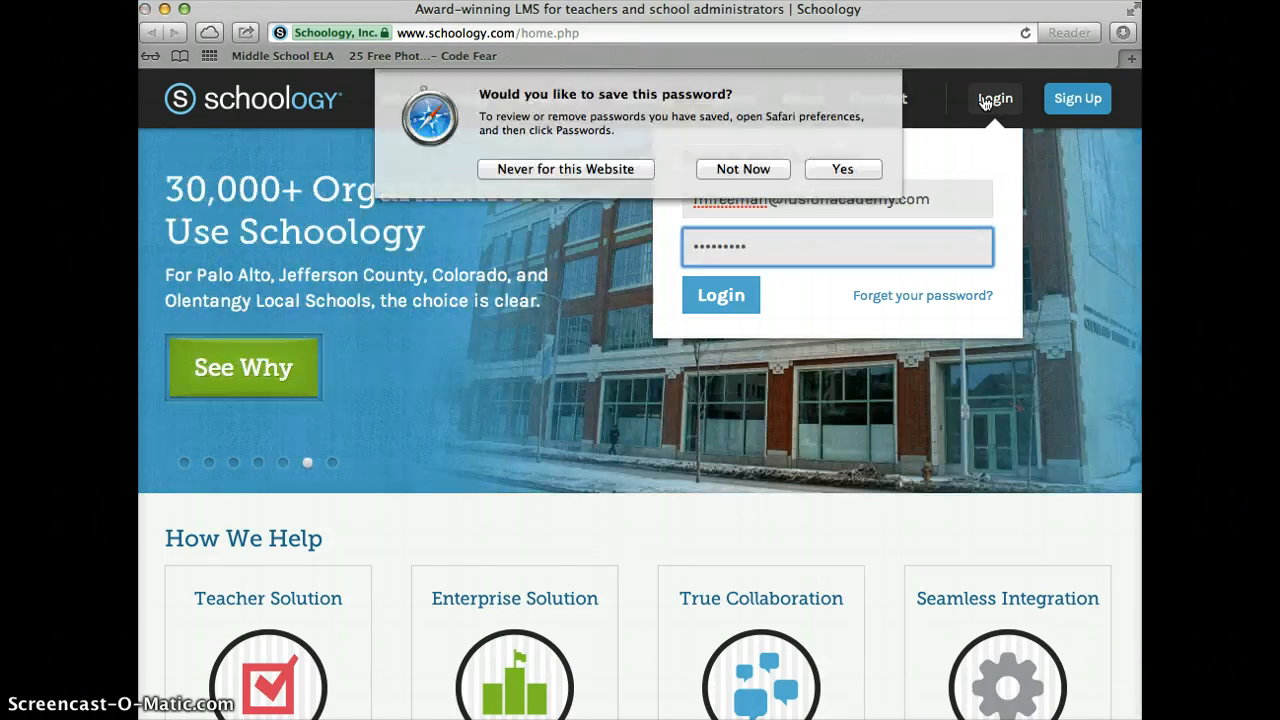
click(841, 170)
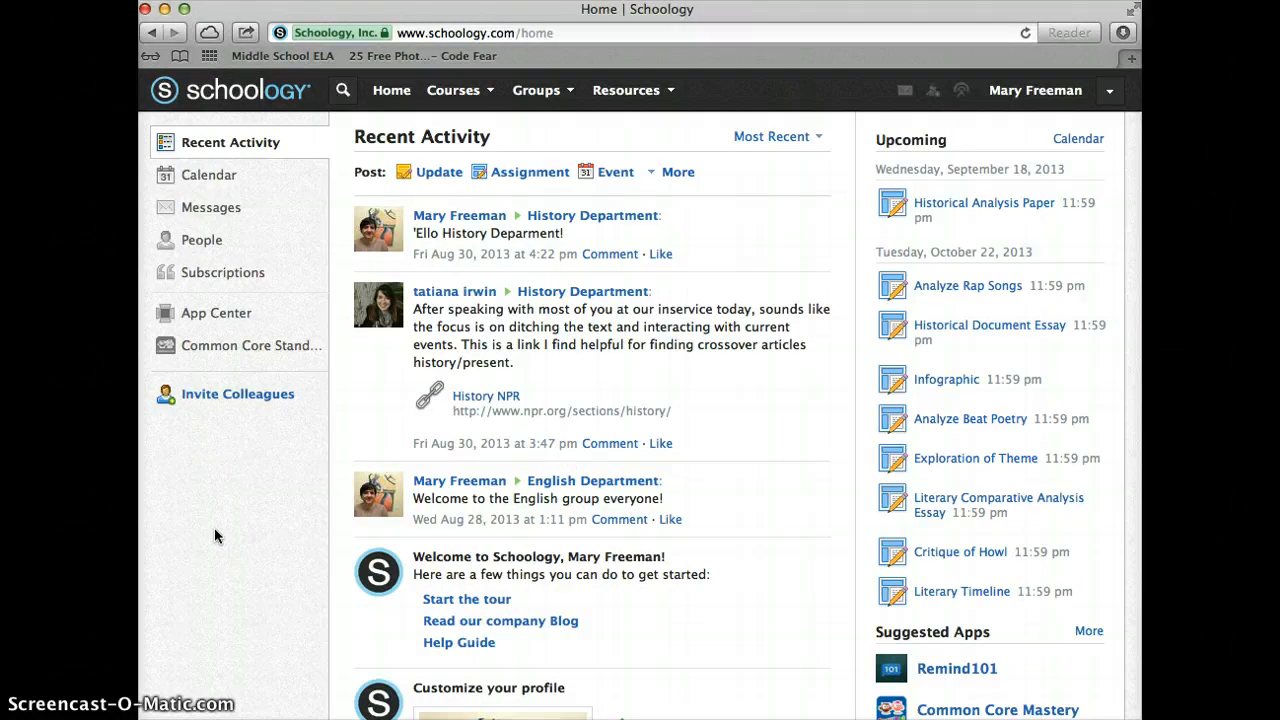
Open the calendar of upcoming work once the home page has loaded
click(218, 176)
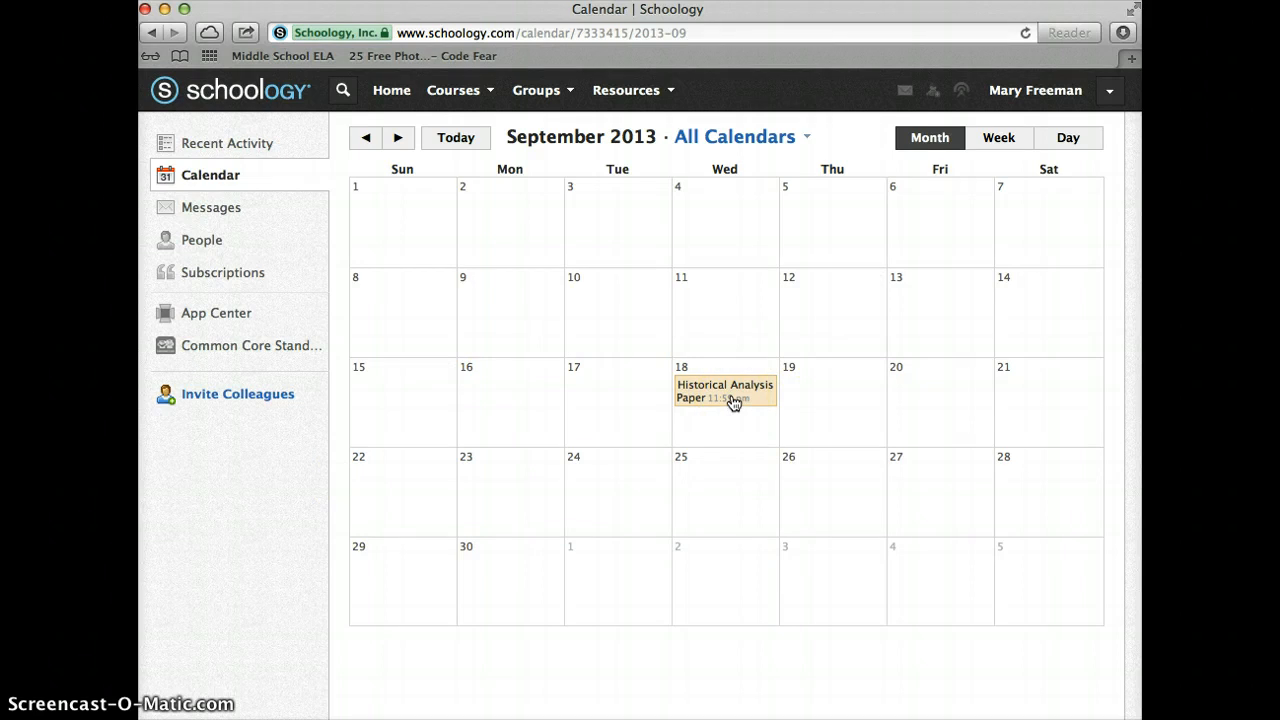
Check which course the Historical Analysis Paper belongs to, then close its details popup
click(705, 392)
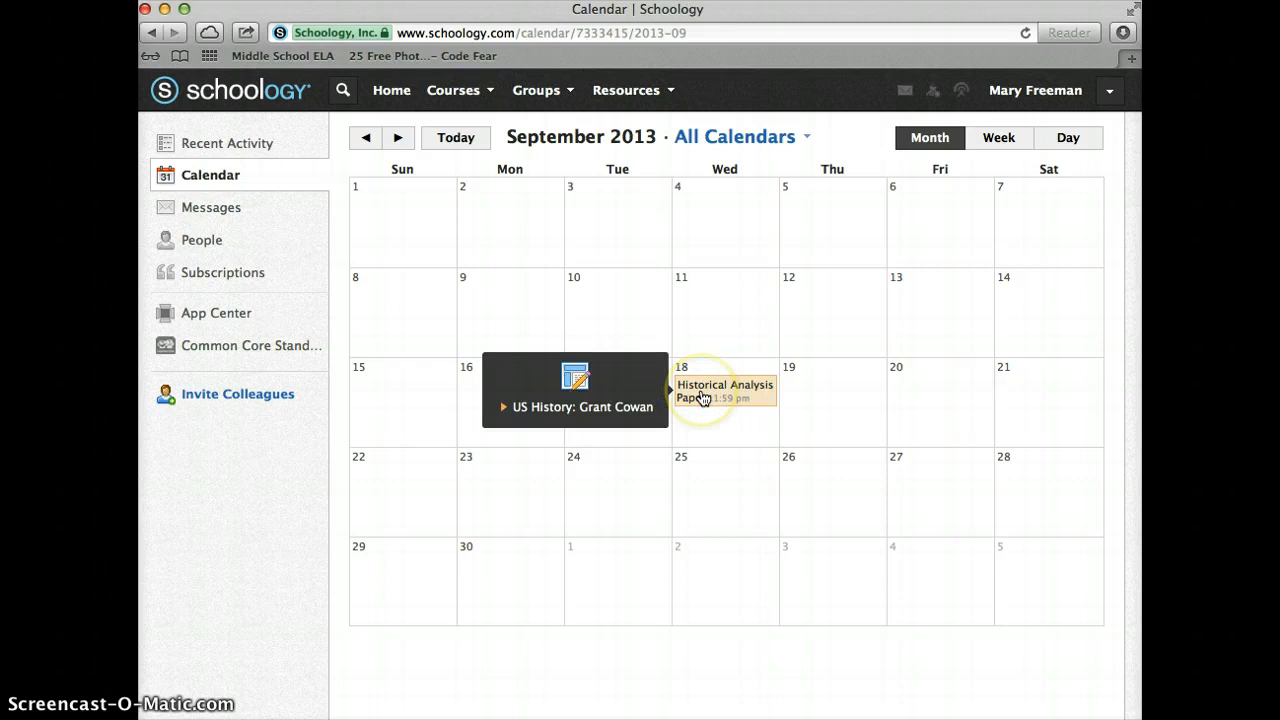
click(751, 486)
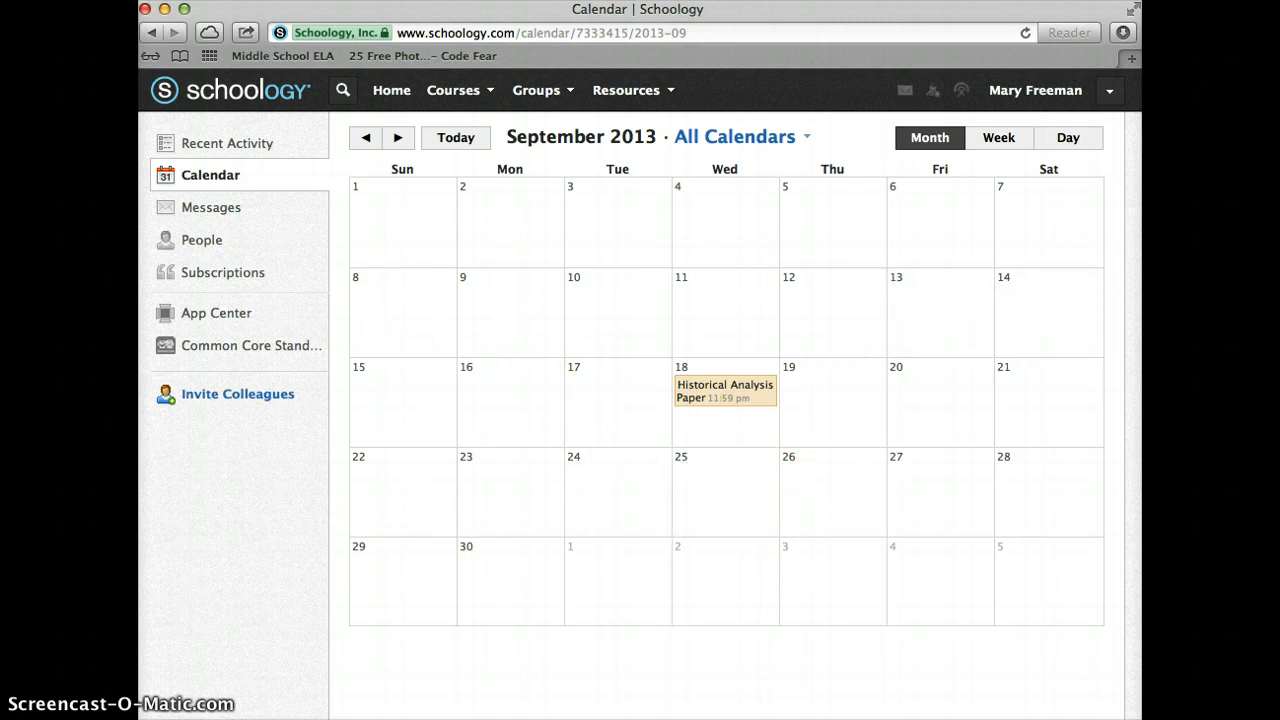
View the Connection Request? conversation in Messages, then go to the People directory
click(198, 213)
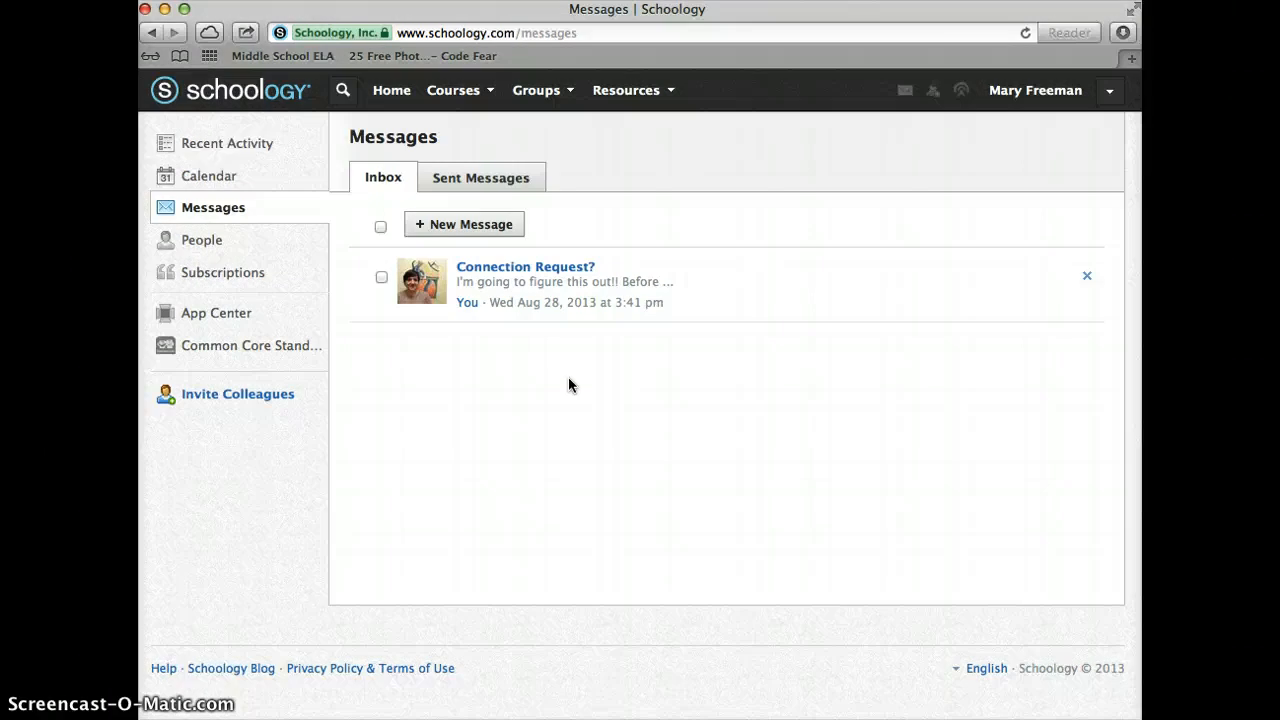
click(190, 246)
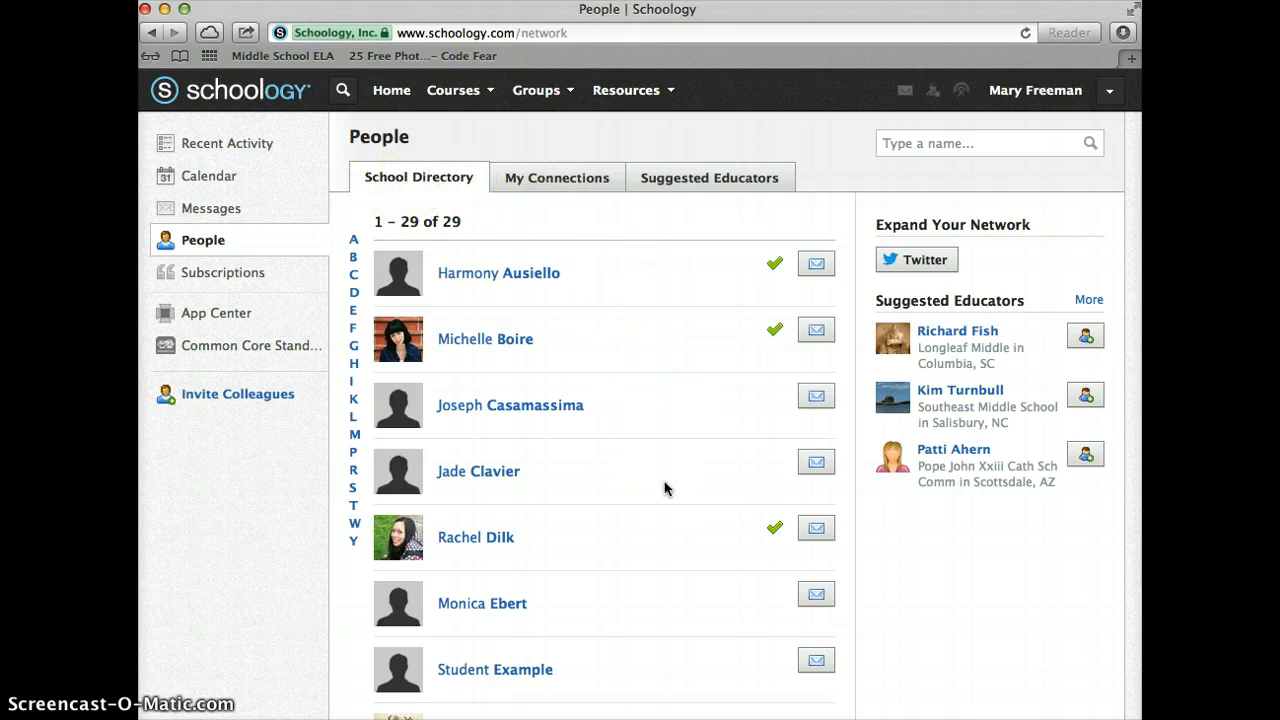
Scroll through the 29-member School Directory and back up to the top
scroll(664, 488, down, 2)
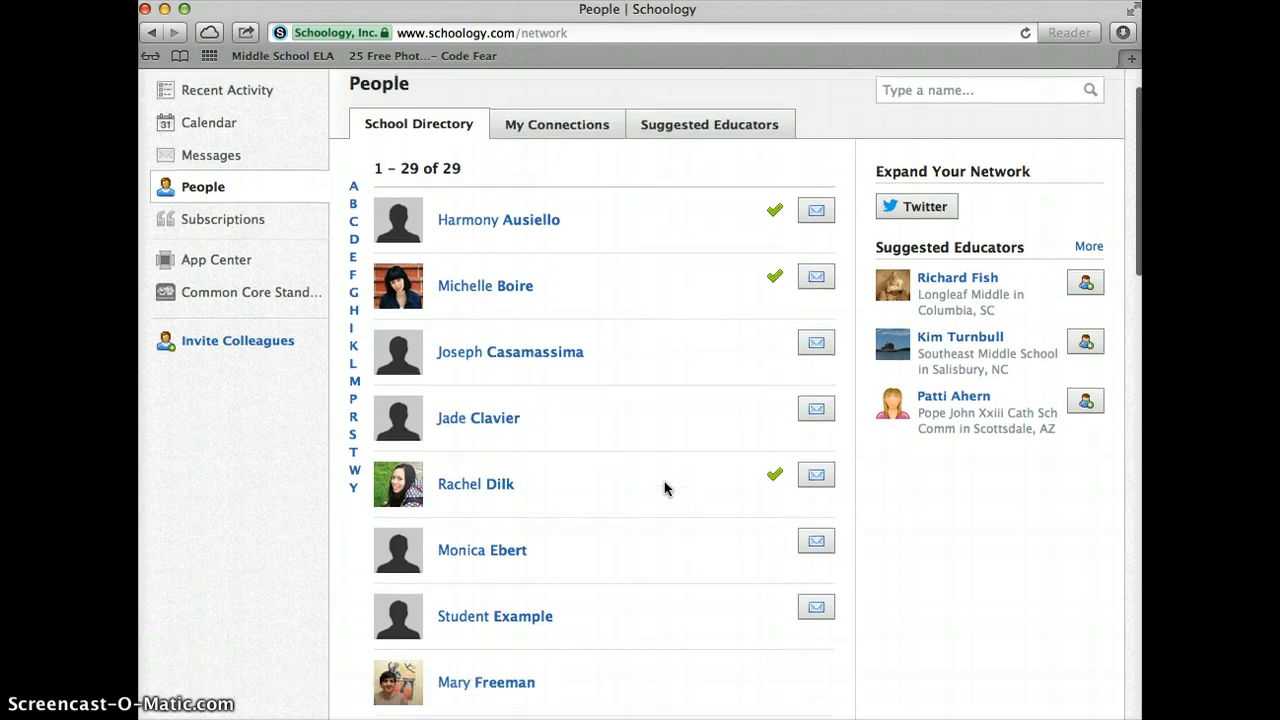
scroll(664, 488, up, 2)
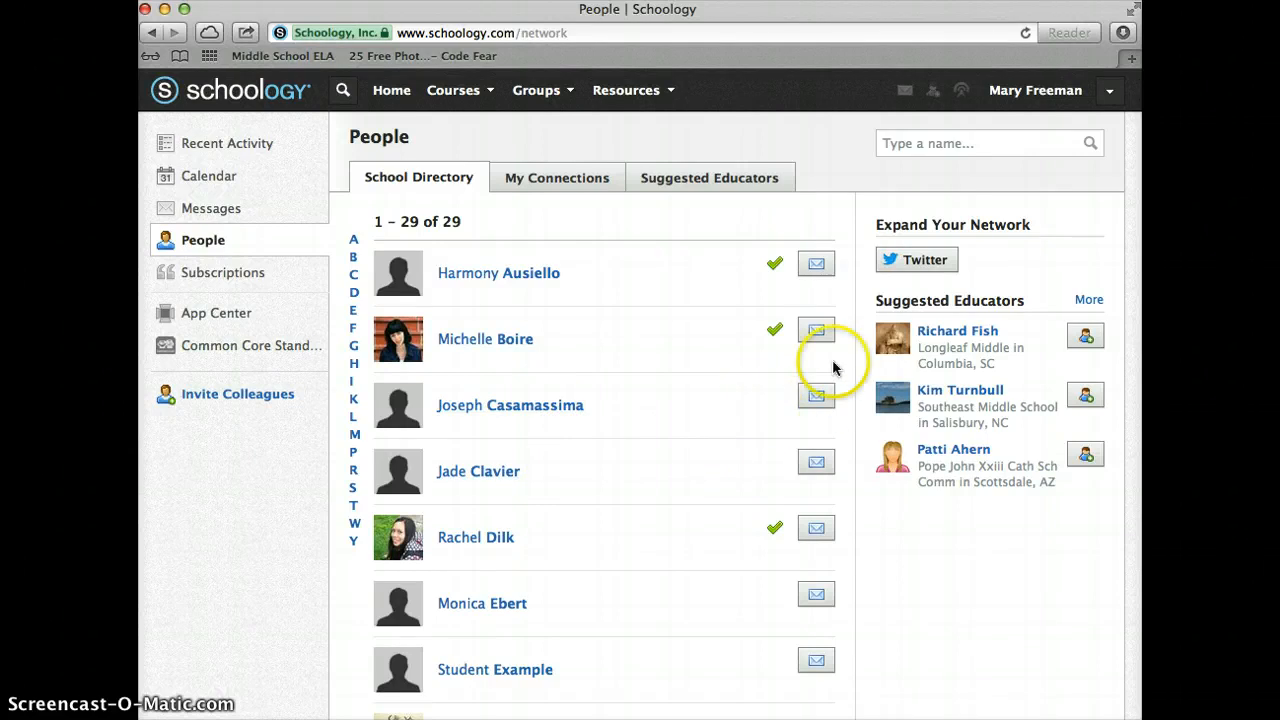
scroll(727, 480, down, 3)
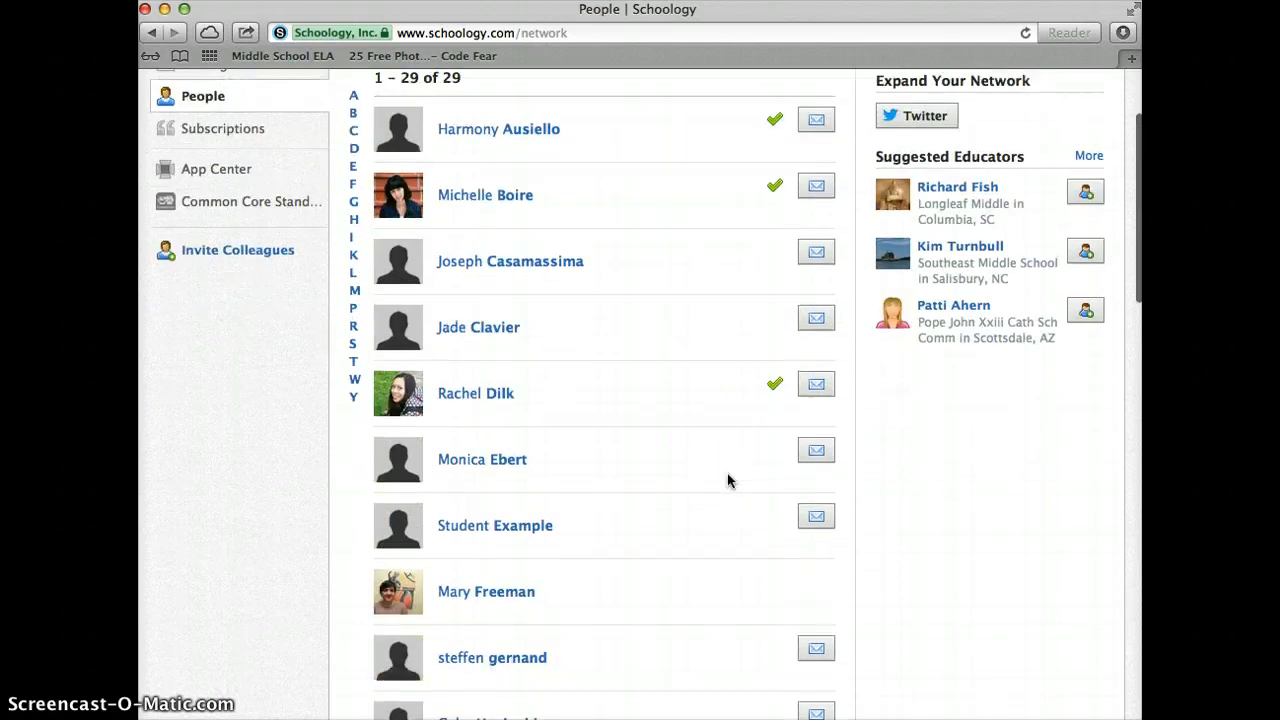
scroll(738, 529, down, 15)
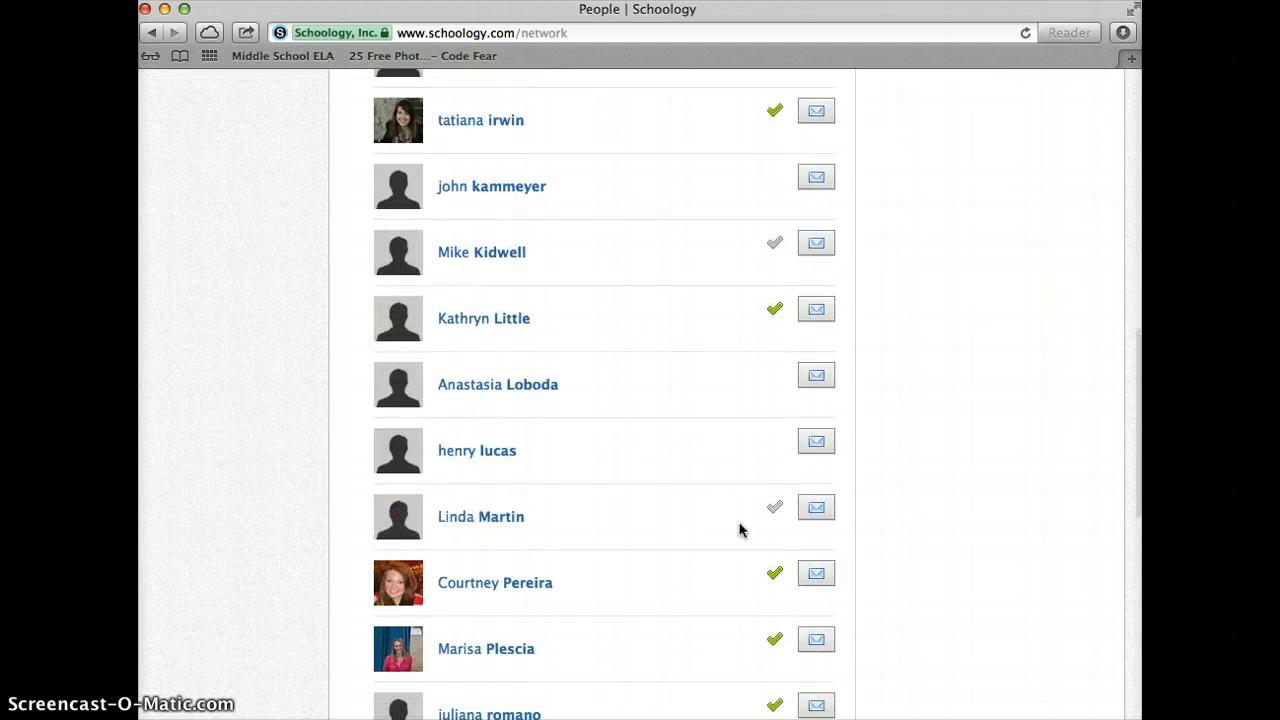
mouse_move(779, 252)
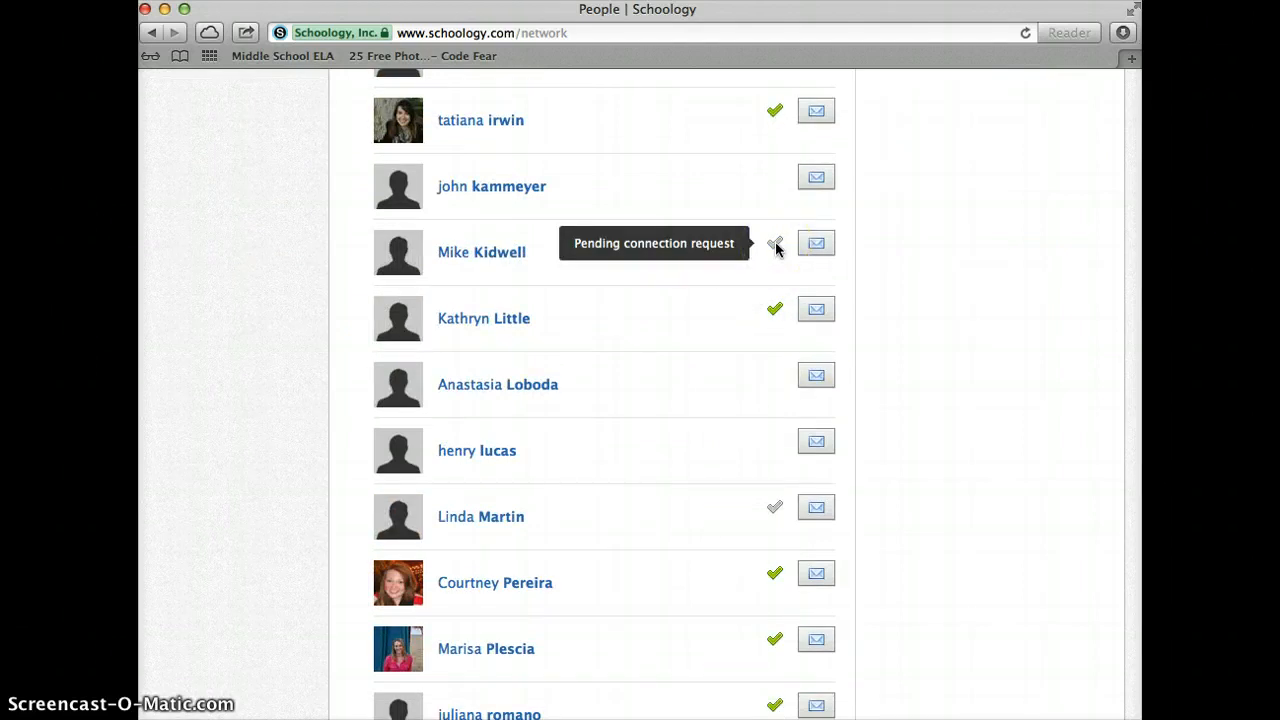
mouse_move(772, 510)
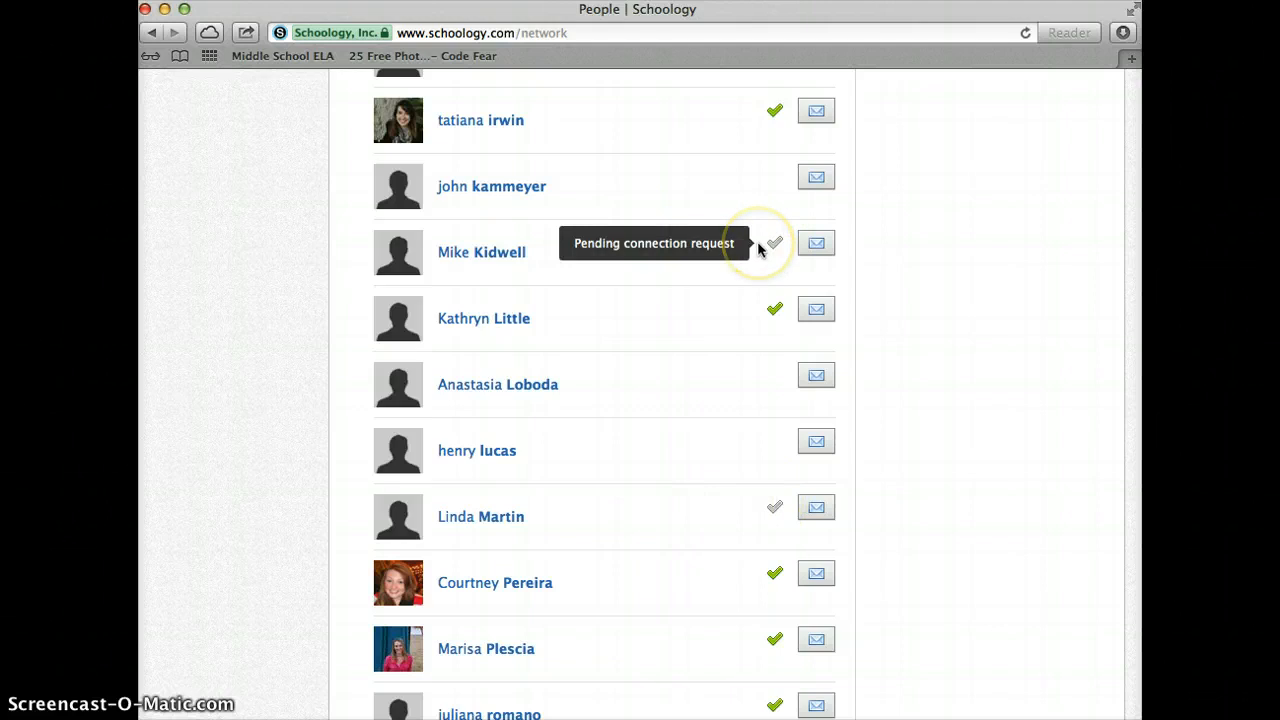
scroll(757, 248, down, 10)
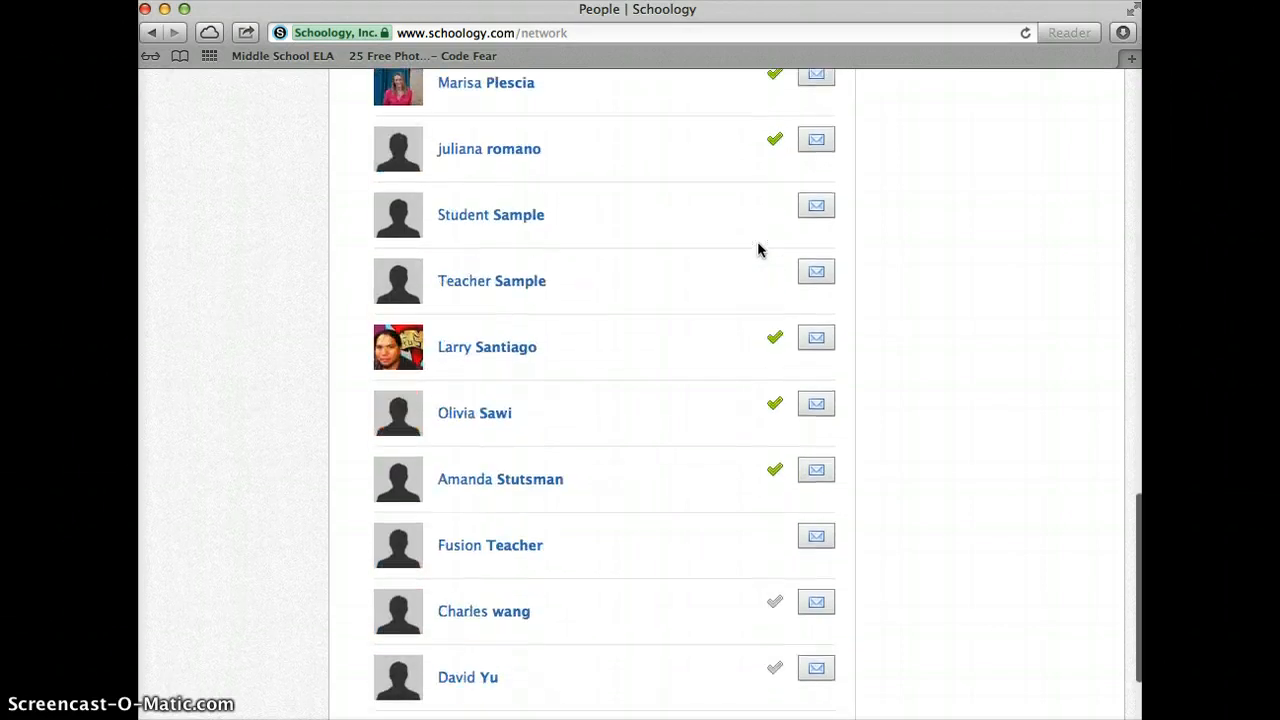
scroll(757, 248, up, 2)
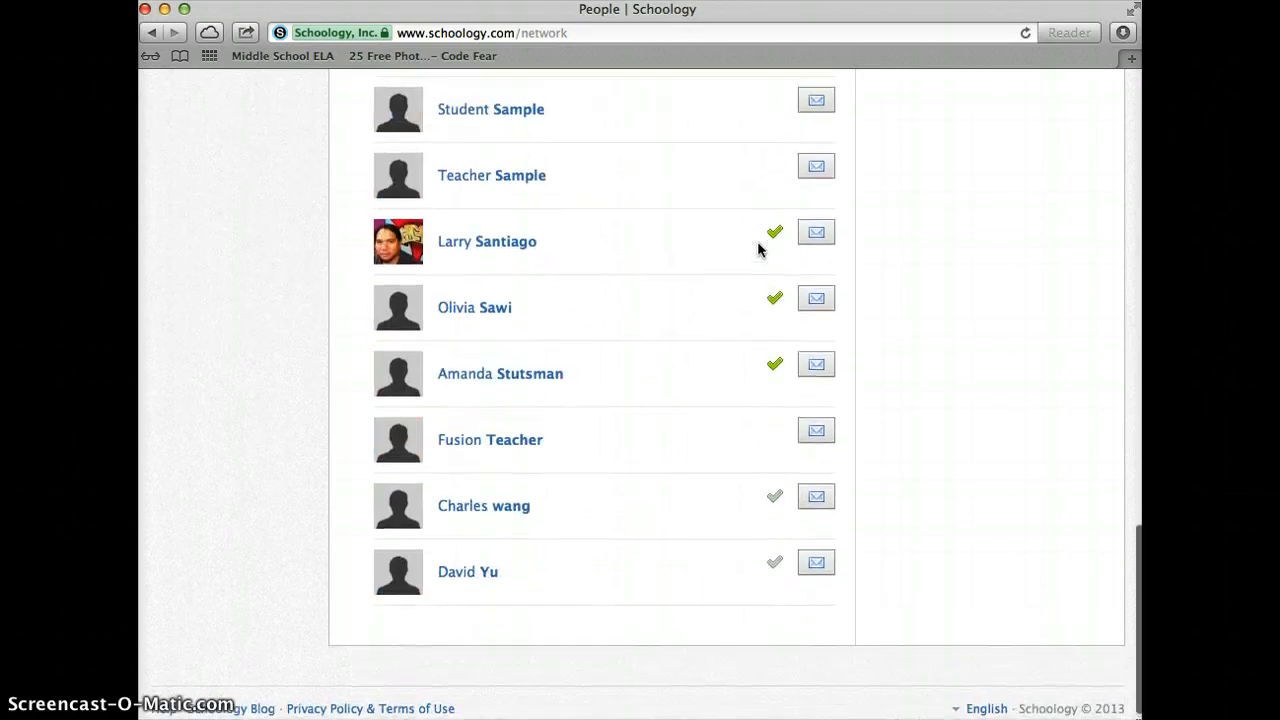
scroll(757, 248, up, 15)
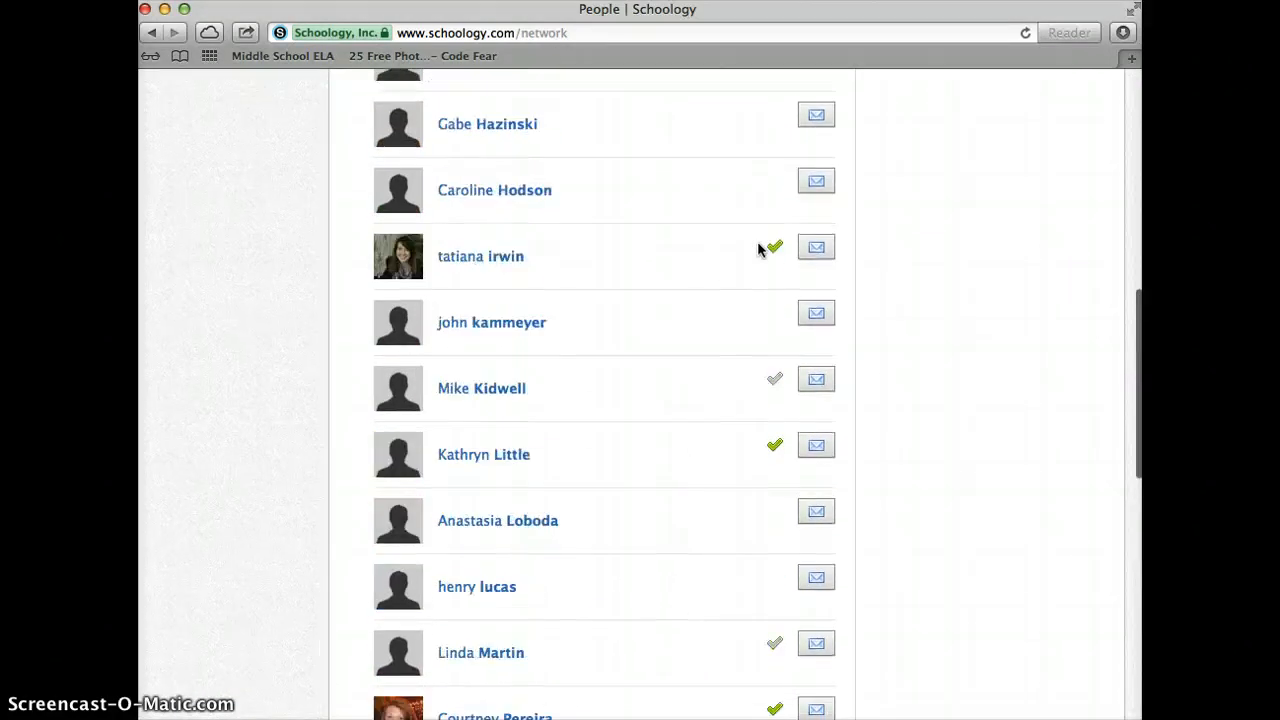
scroll(757, 248, up, 12)
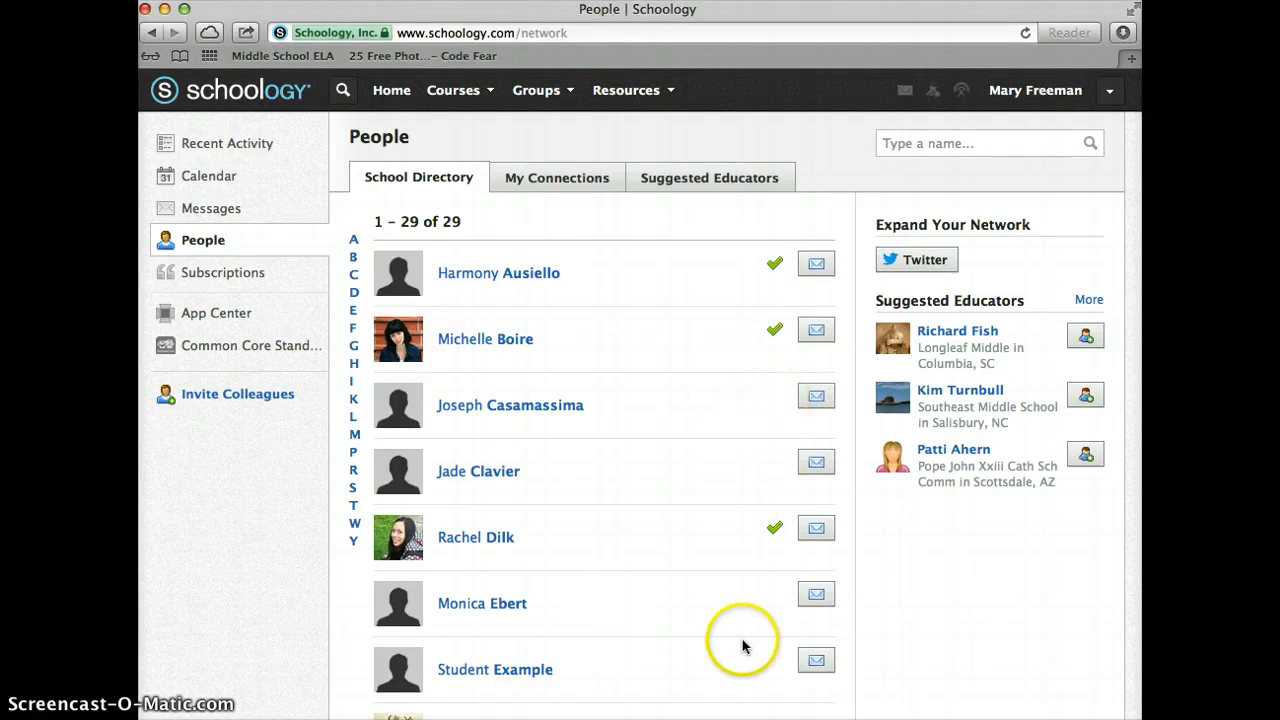
Scroll down the directory again to review members' connection status and message options
scroll(743, 644, down, 3)
scroll(743, 646, down, 2)
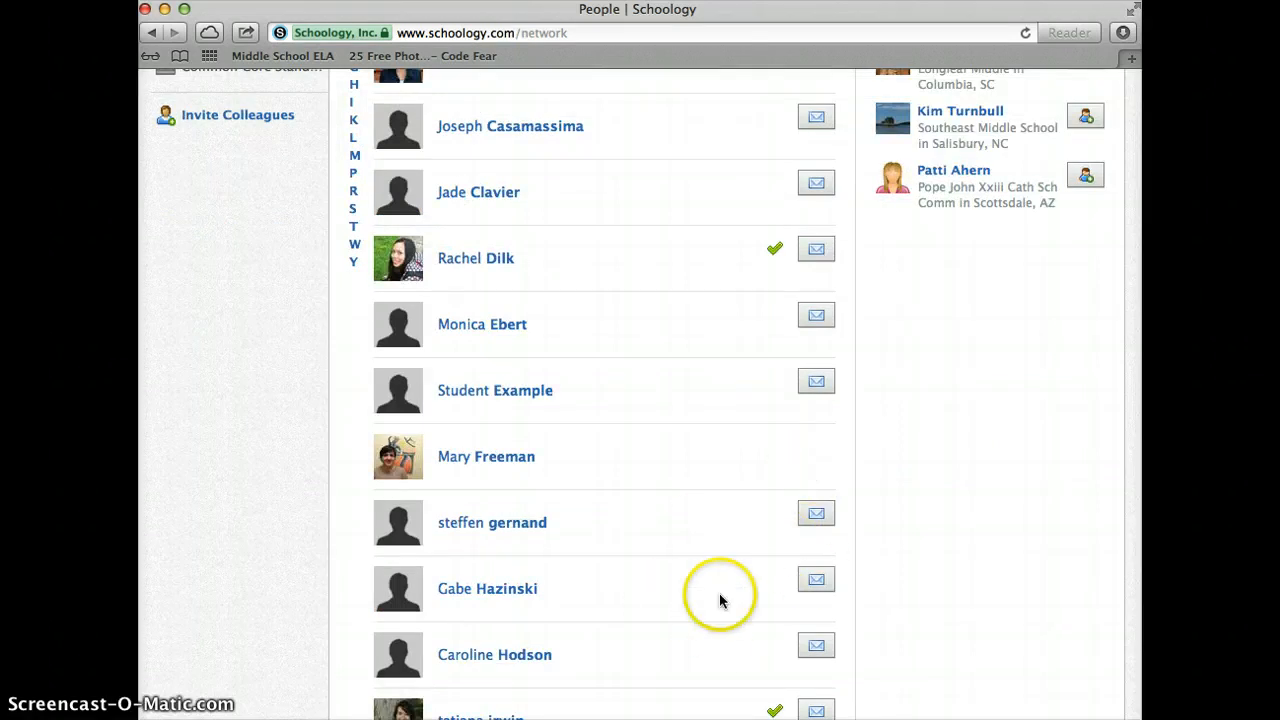
scroll(743, 640, down, 4)
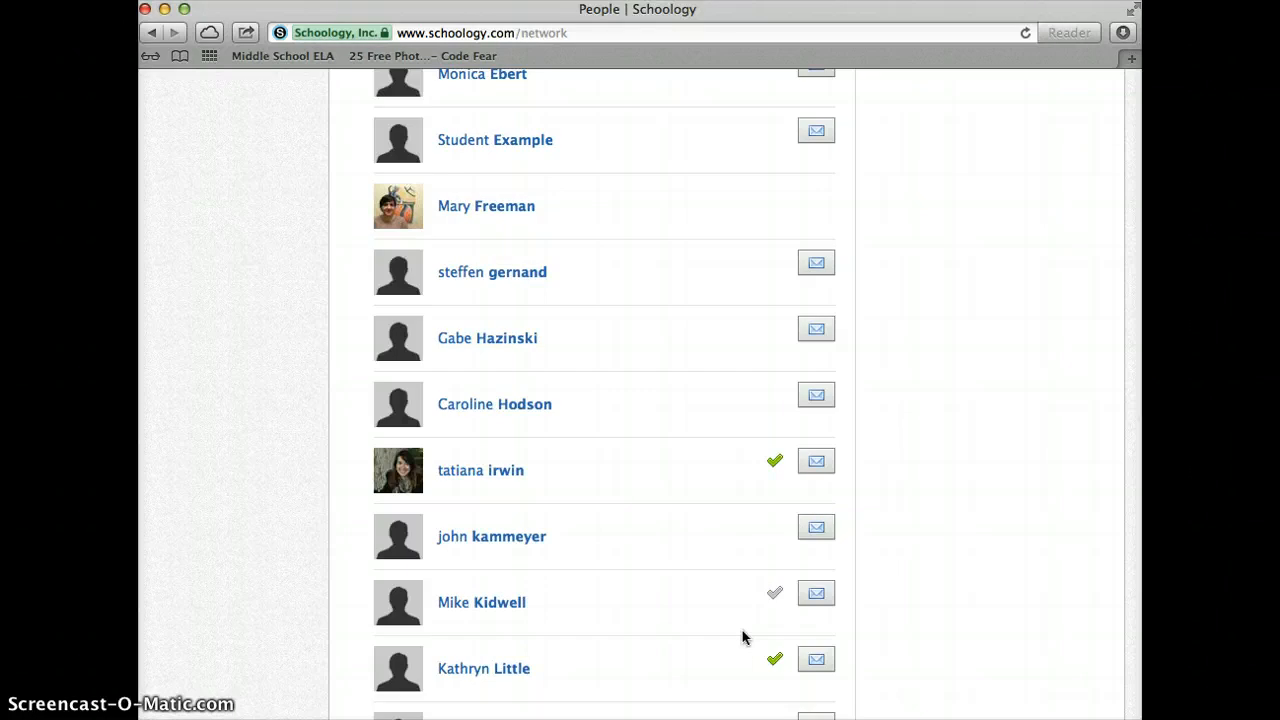
scroll(753, 542, down, 2)
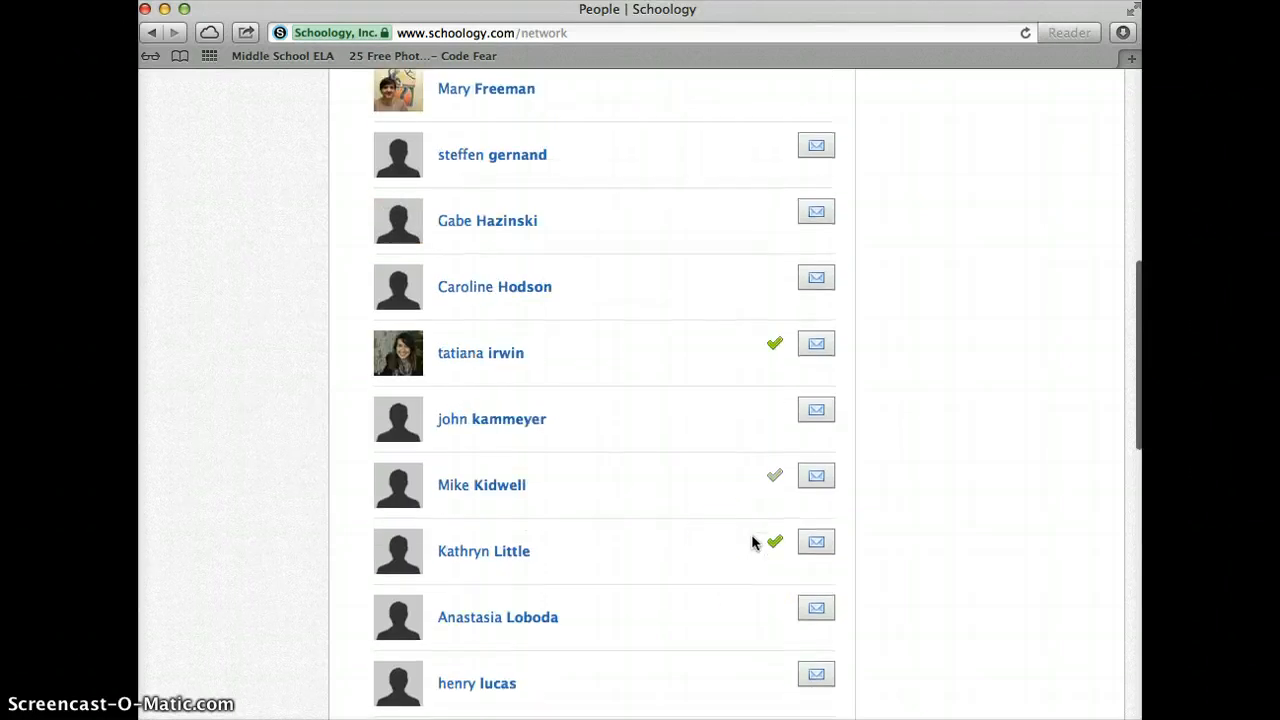
scroll(753, 542, down, 4)
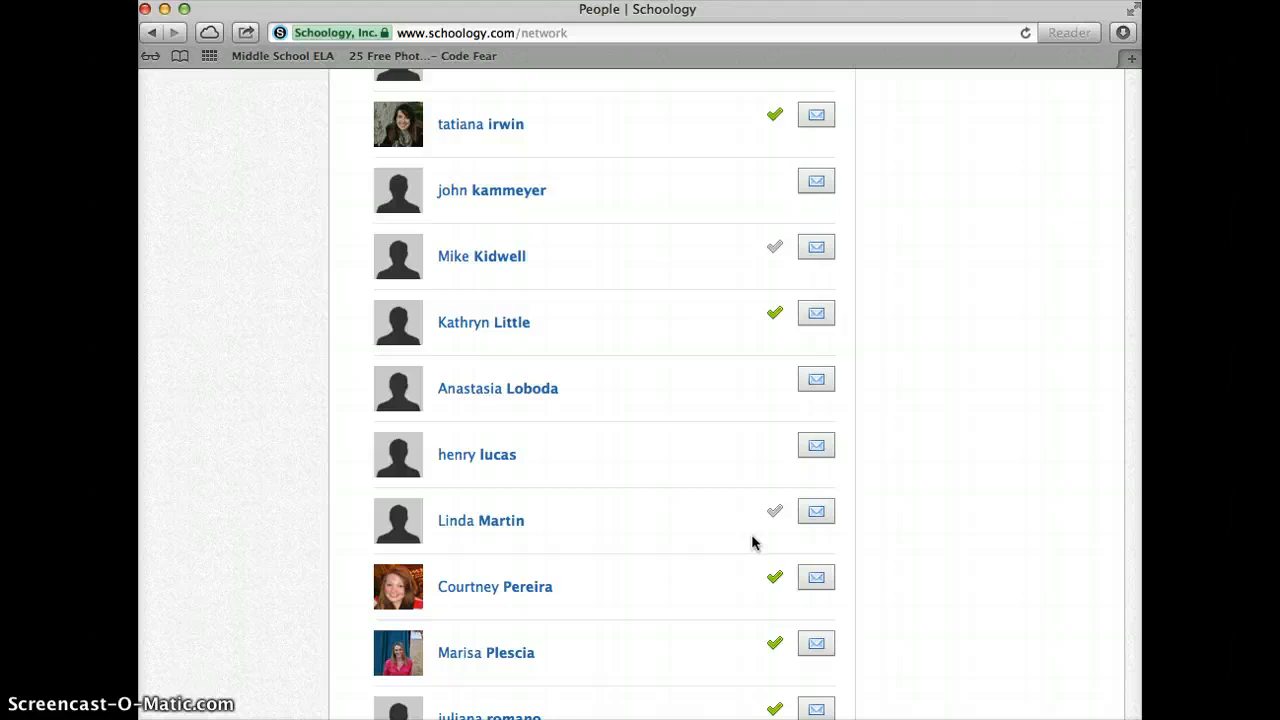
scroll(753, 542, up, 10)
scroll(753, 545, down, 1)
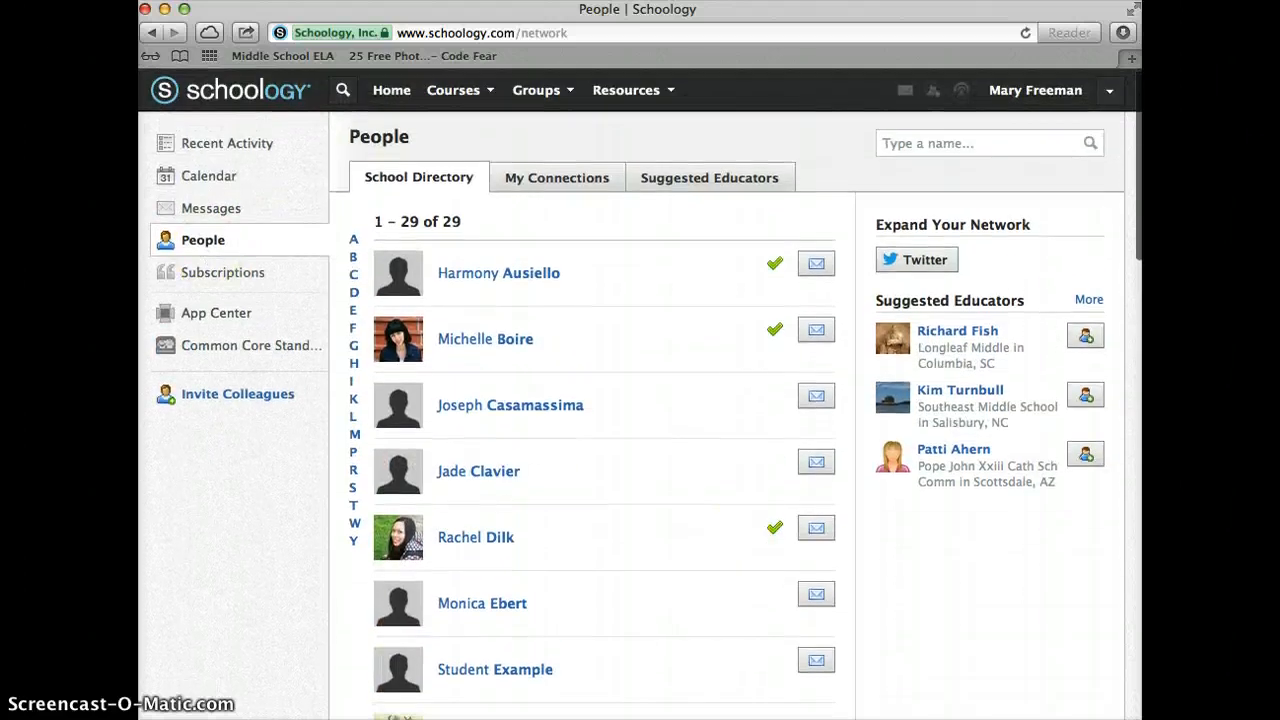
click(281, 460)
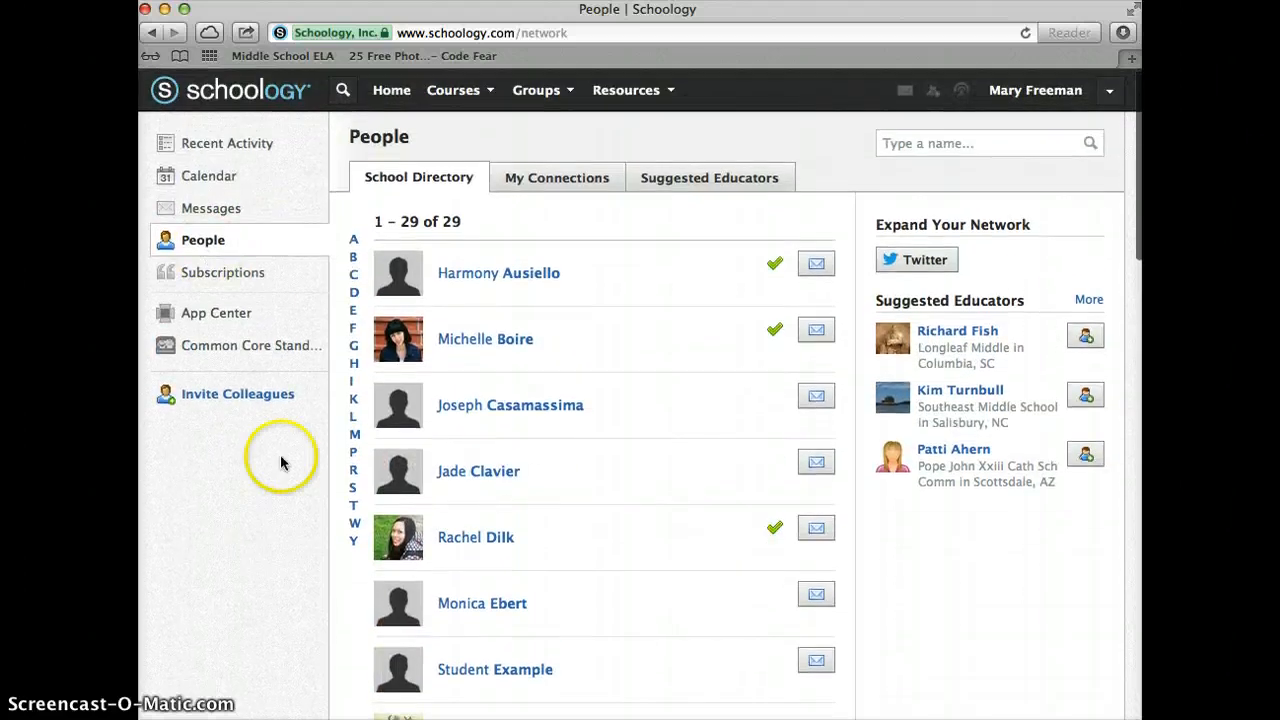
Read the Schoology Blog posts under Subscriptions, then browse the App Center
click(232, 272)
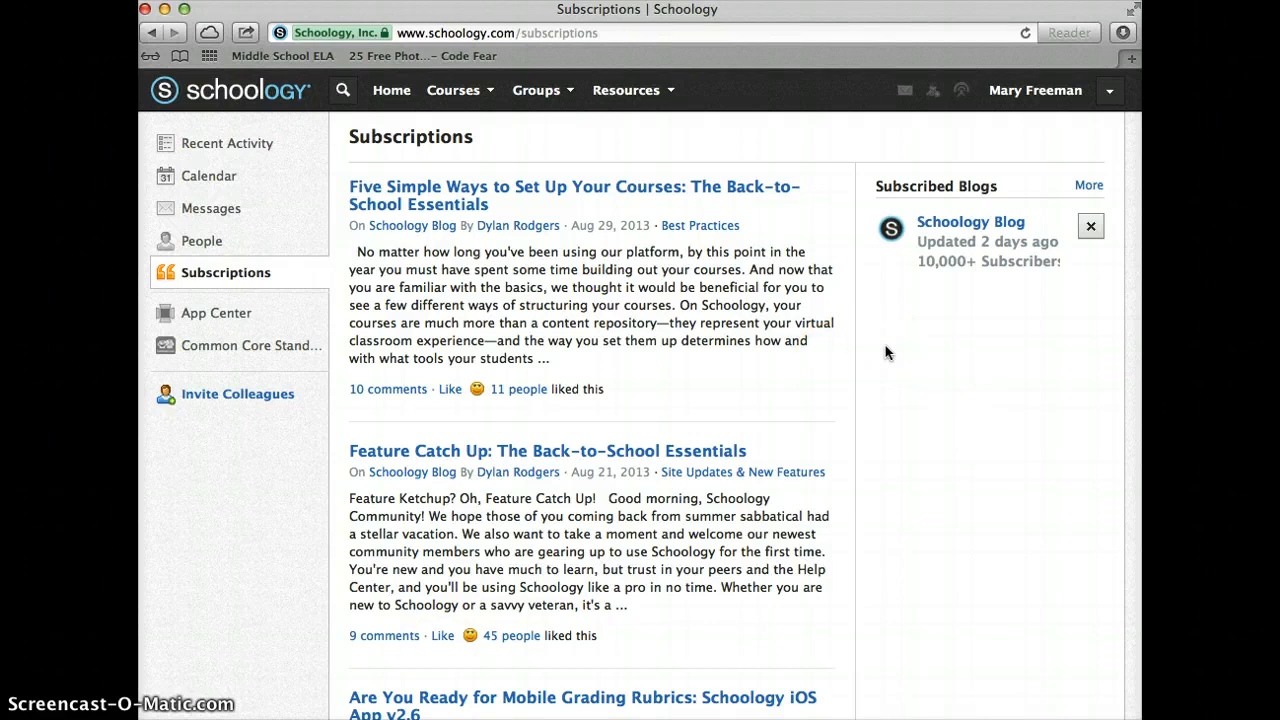
click(209, 325)
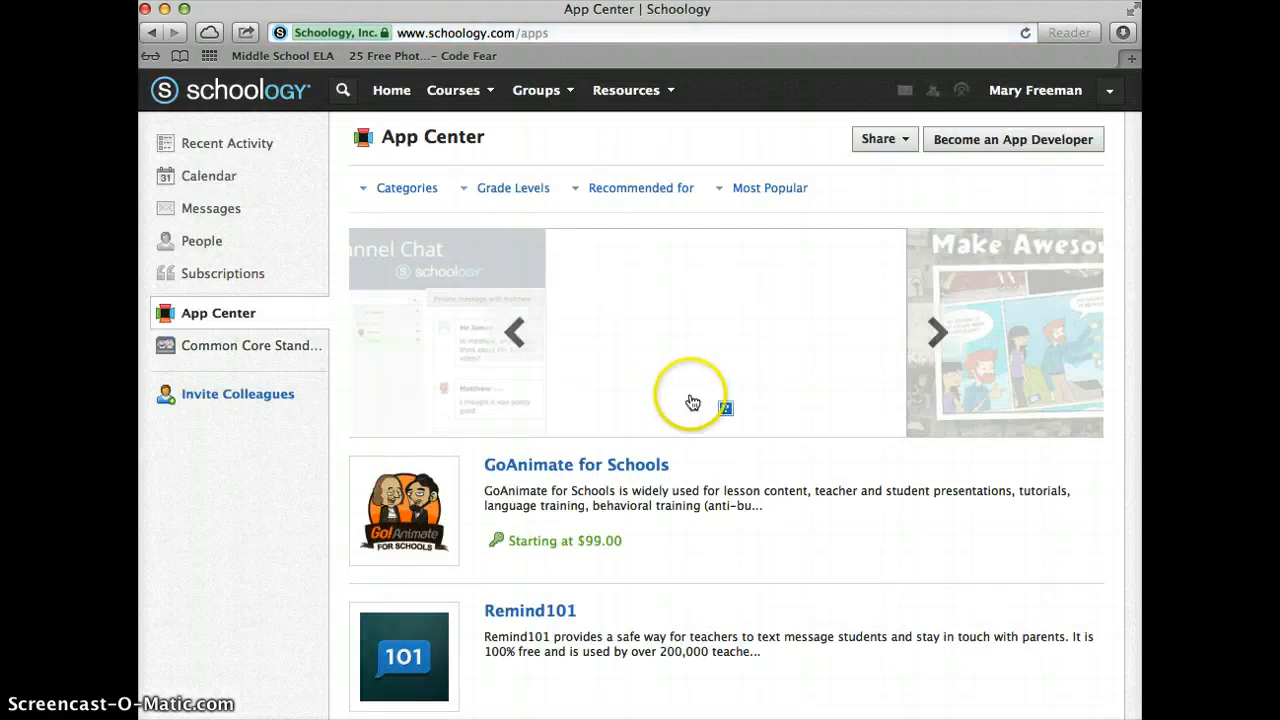
scroll(714, 541, down, 10)
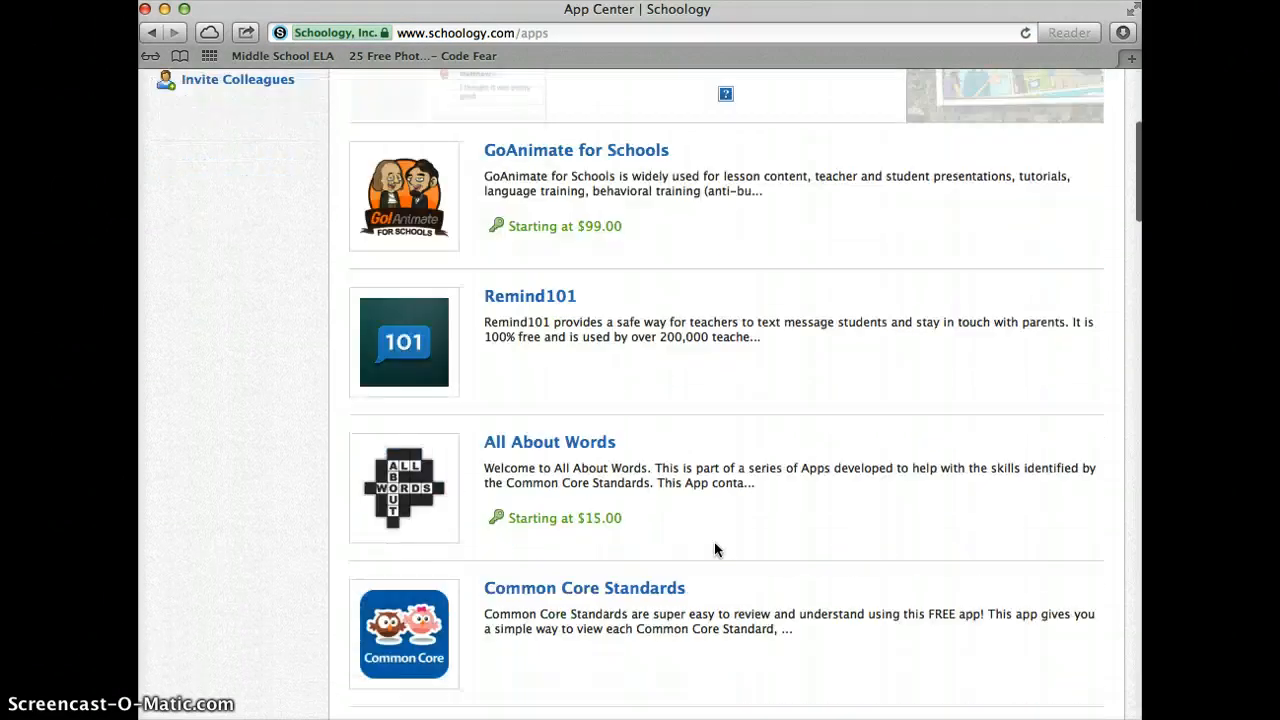
scroll(714, 549, down, 6)
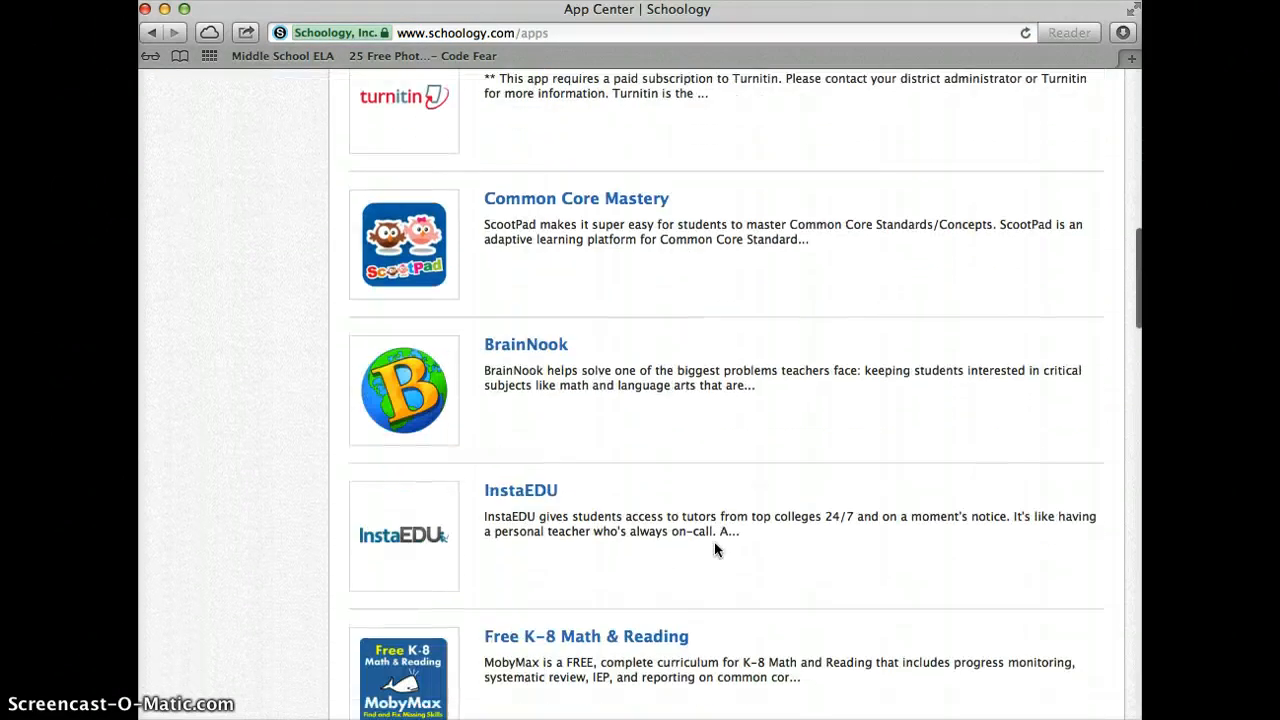
scroll(714, 545, down, 6)
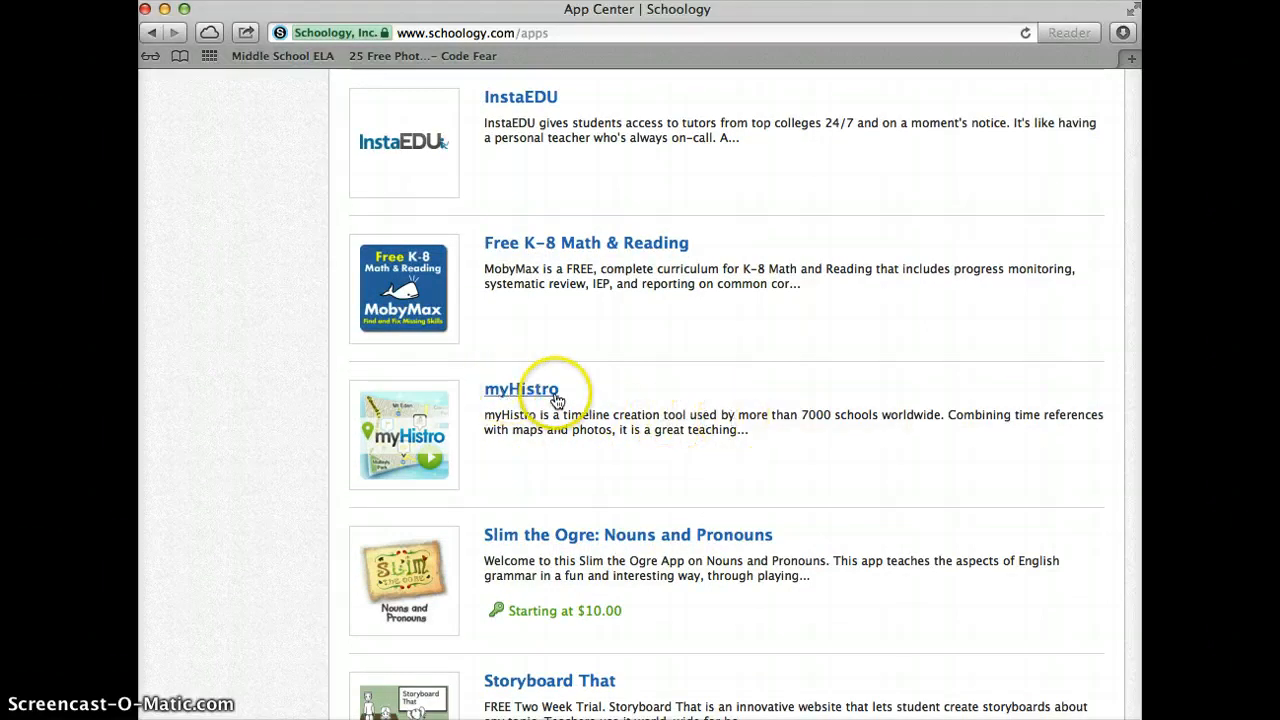
scroll(557, 400, up, 8)
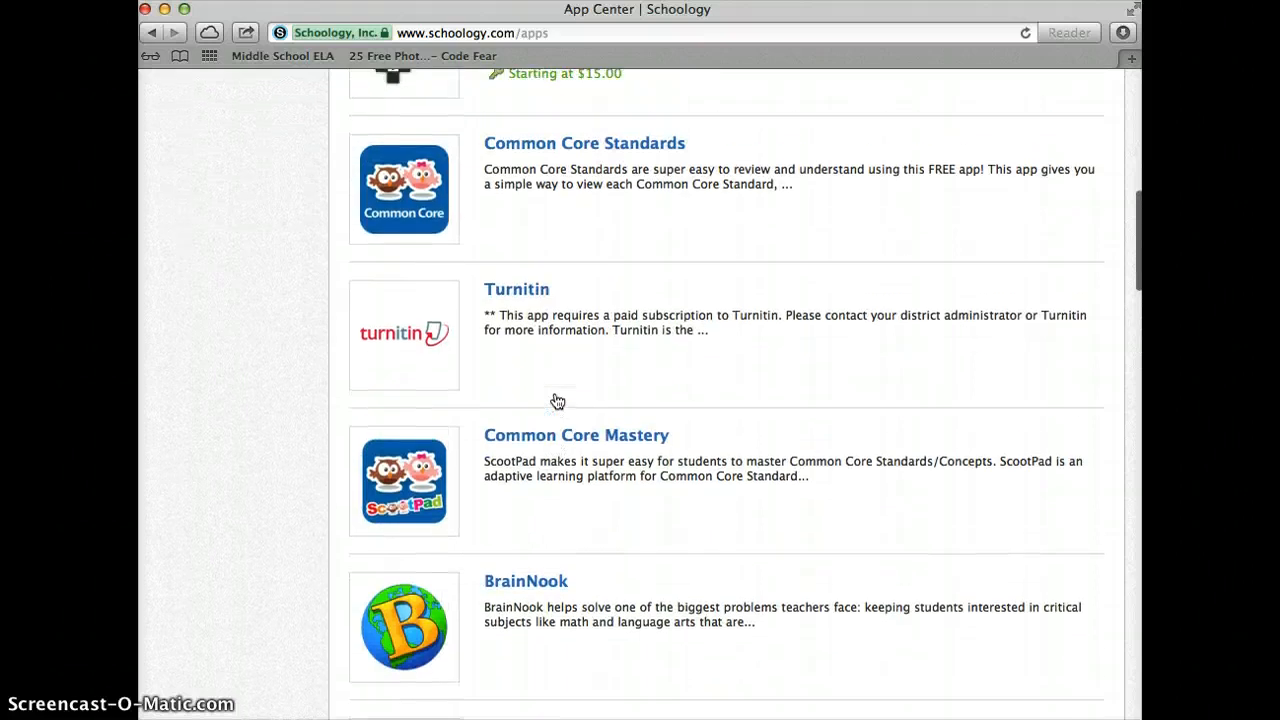
scroll(557, 400, down, 12)
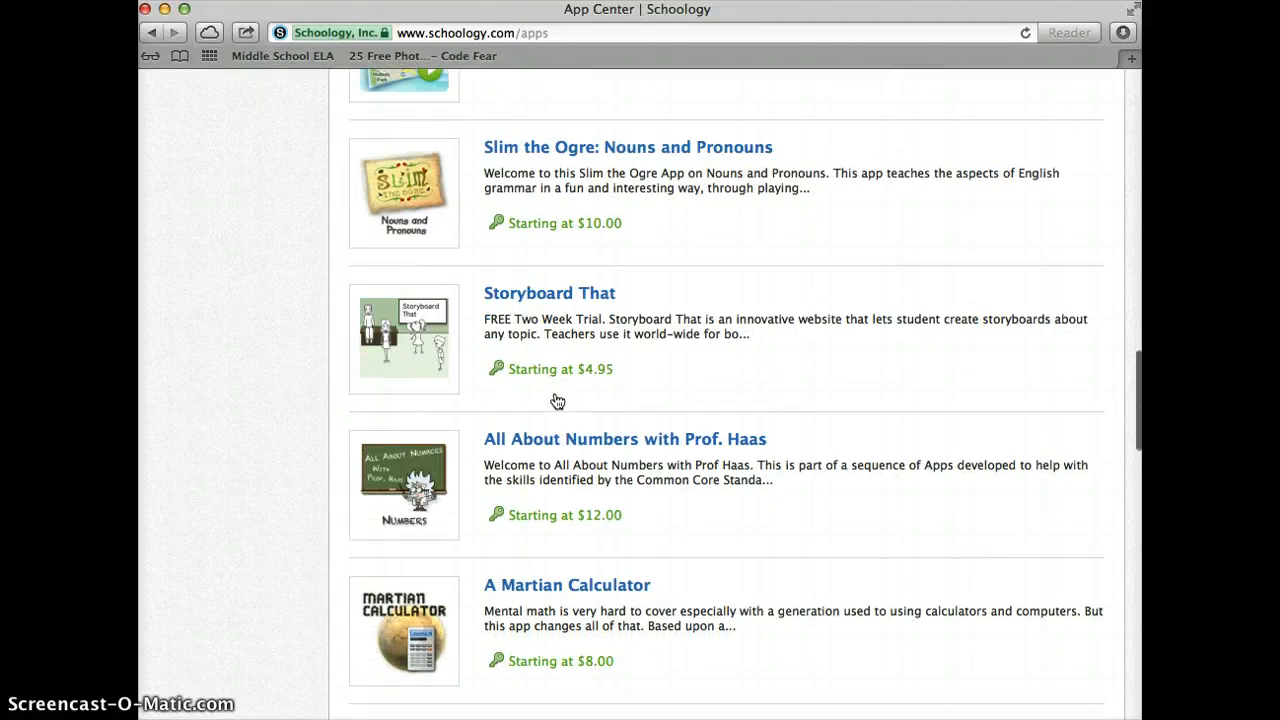
scroll(557, 401, down, 3)
scroll(557, 400, down, 2)
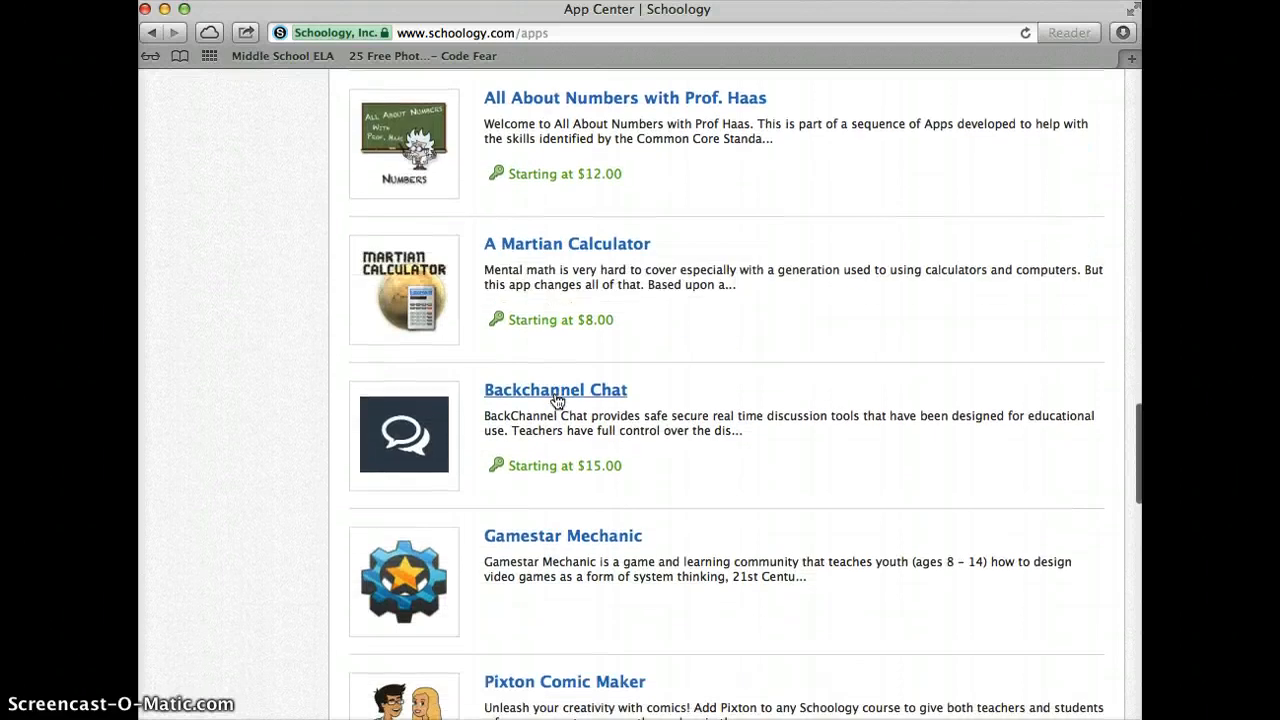
scroll(557, 400, down, 4)
scroll(557, 400, down, 3)
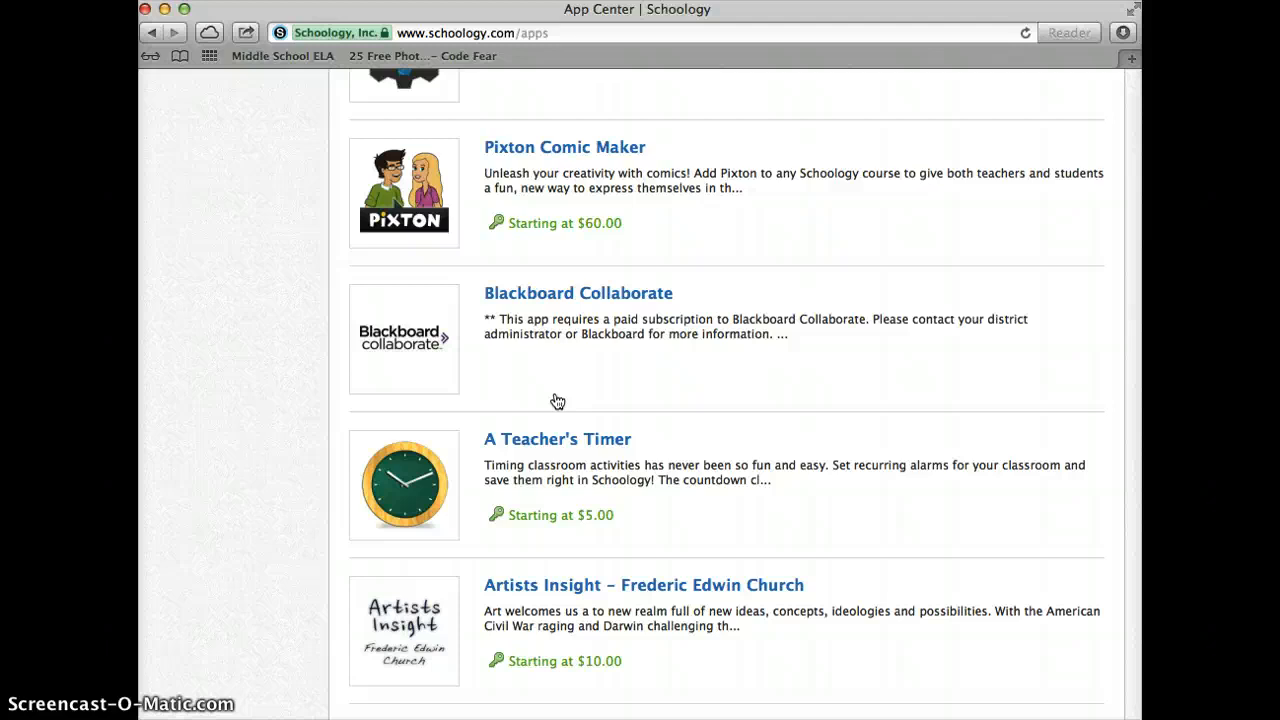
scroll(557, 400, down, 4)
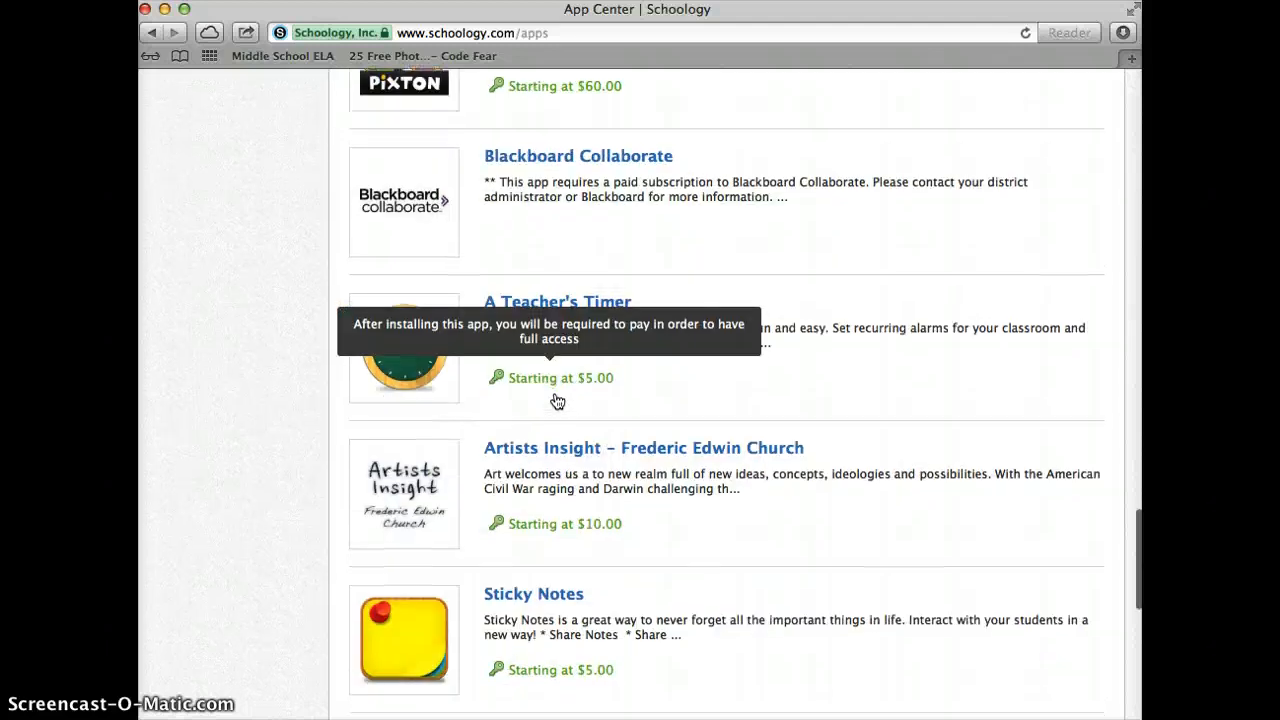
scroll(557, 400, down, 5)
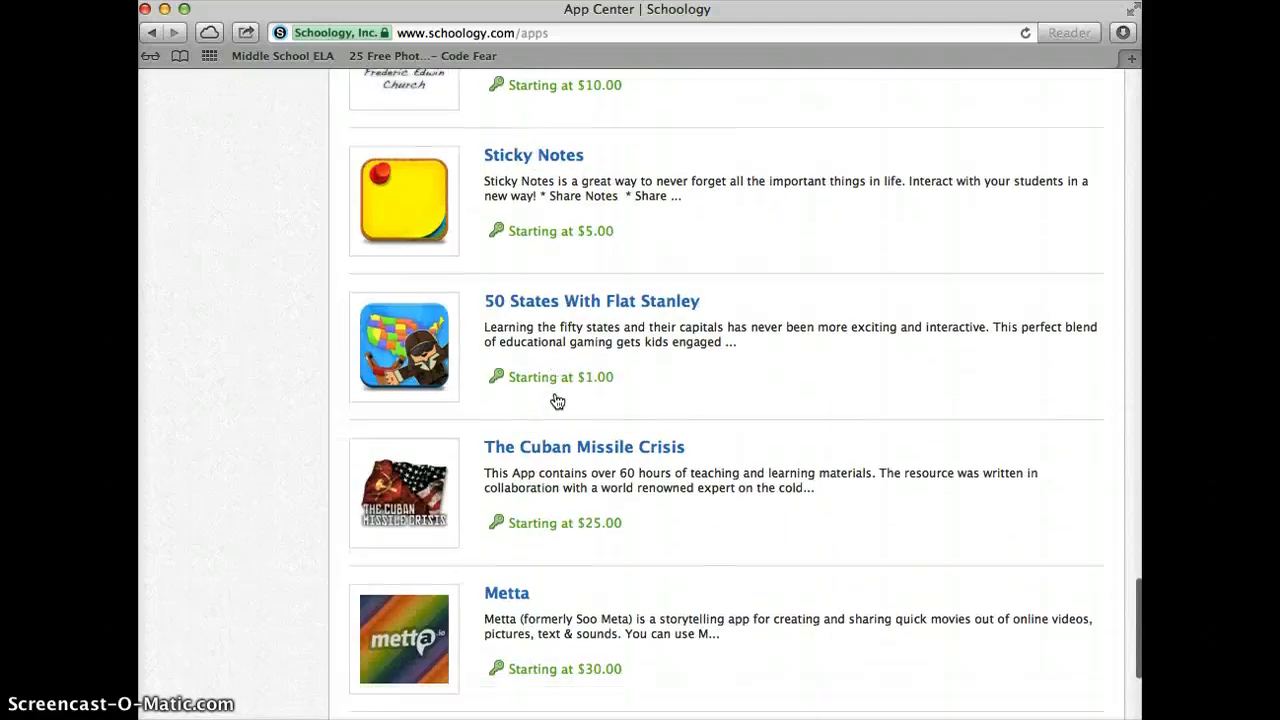
scroll(557, 400, up, 15)
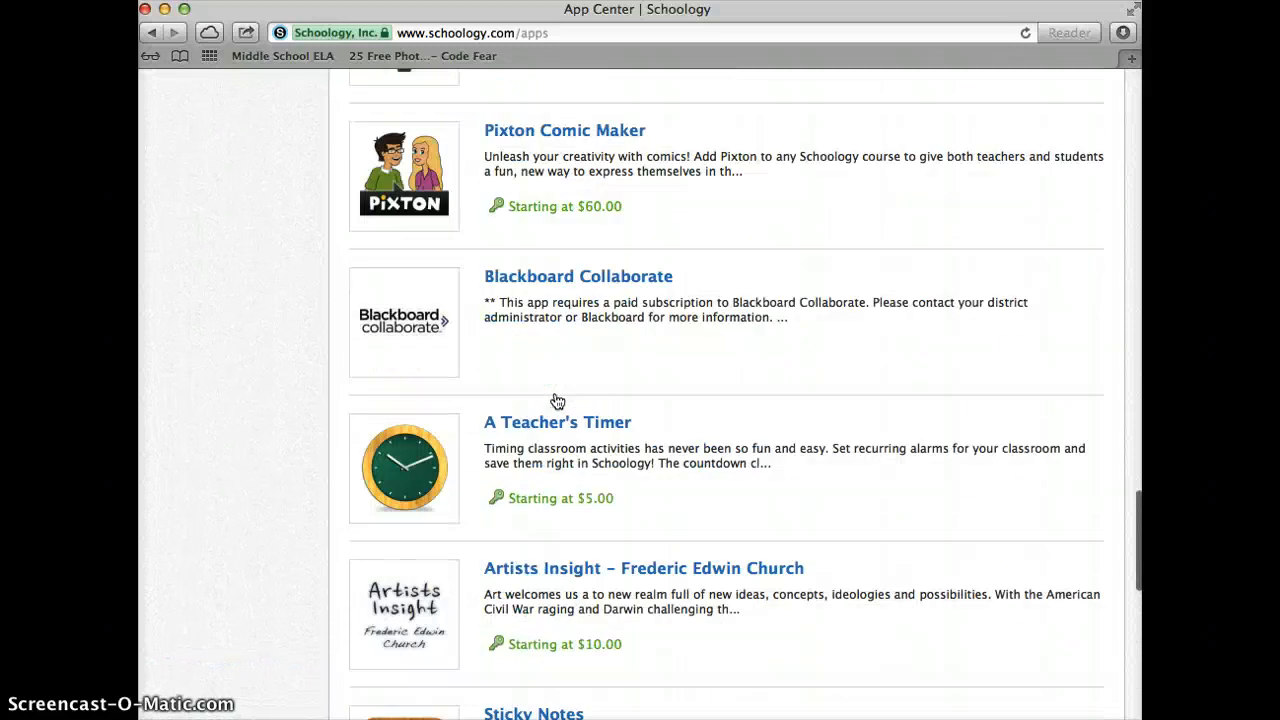
scroll(557, 400, up, 15)
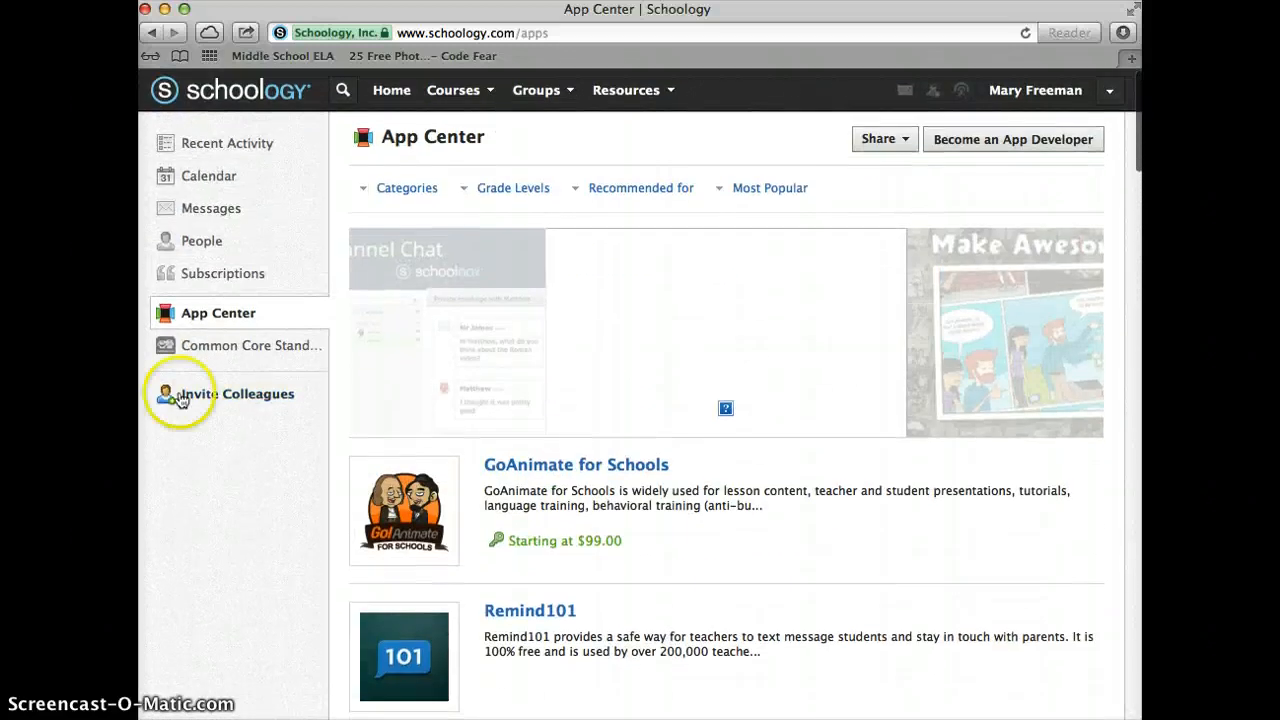
Open and close the Invite Colleagues dialog, then return to Recent Activity
click(238, 396)
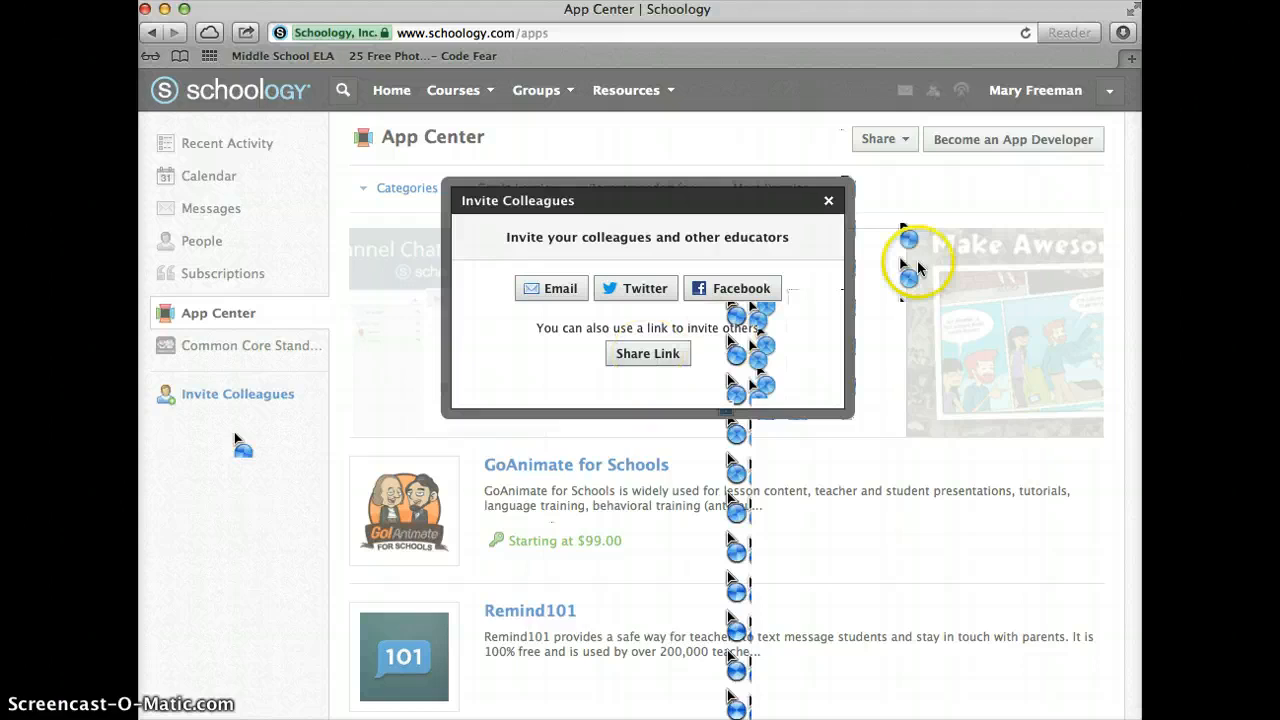
click(828, 200)
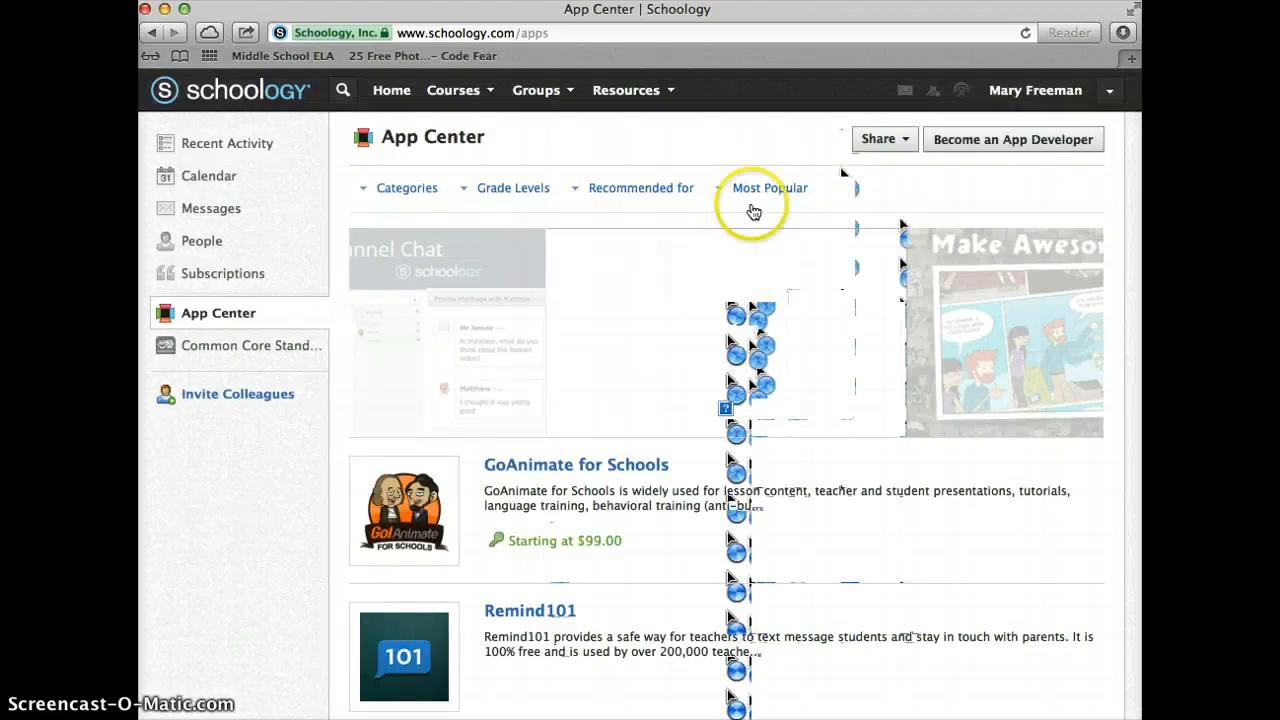
click(213, 148)
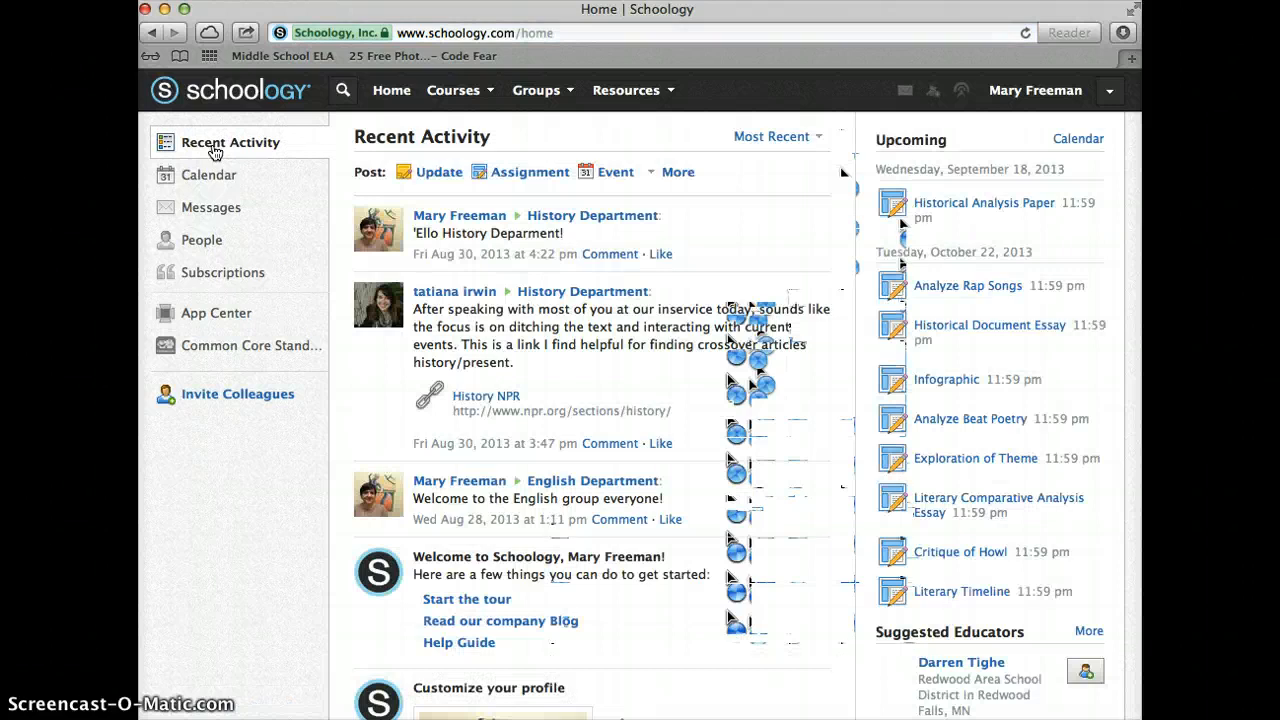
Reload the home feed with the logo and Home link, then open the teacher's profile
click(262, 92)
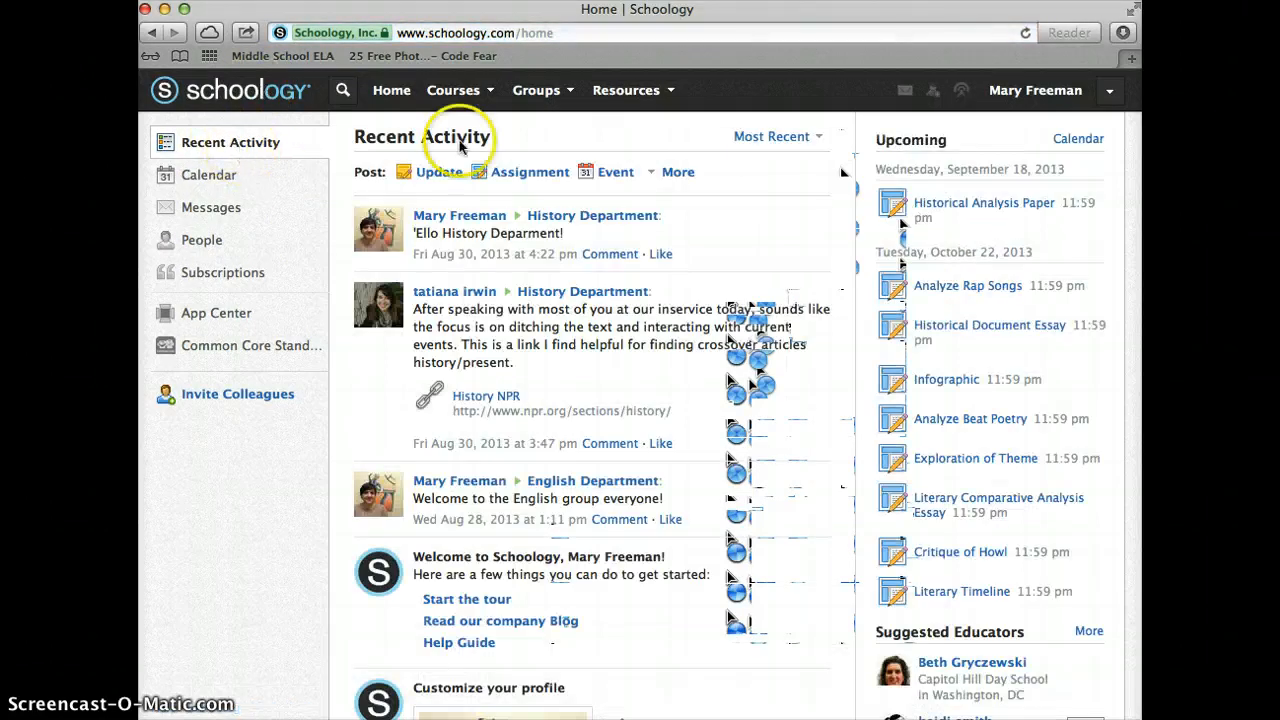
click(396, 92)
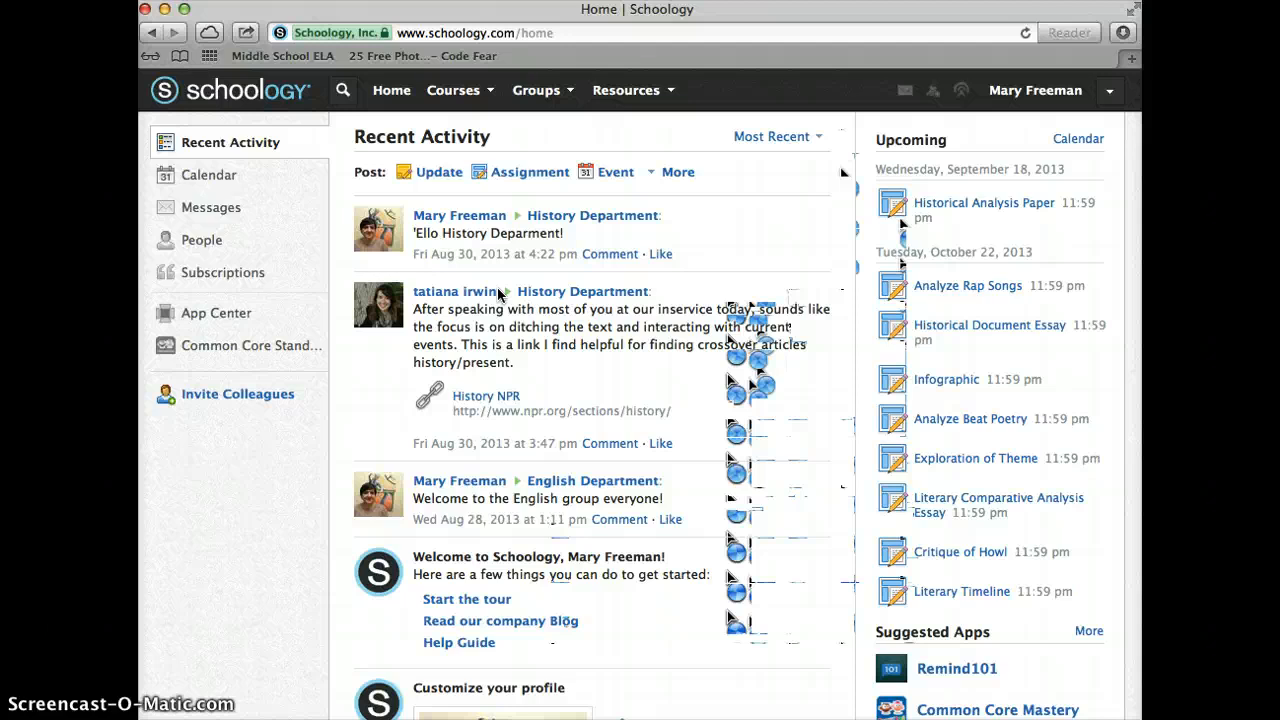
click(1045, 91)
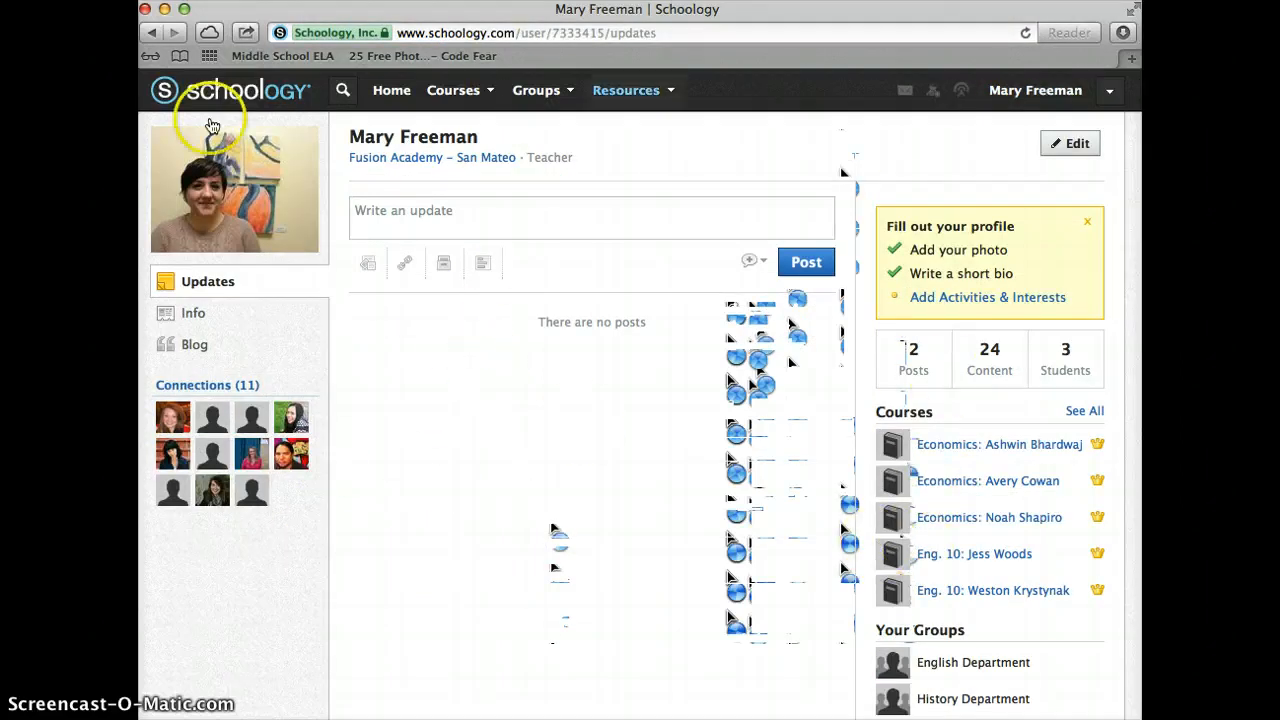
Leave the profile page and return to the home Recent Activity feed via the logo
click(228, 93)
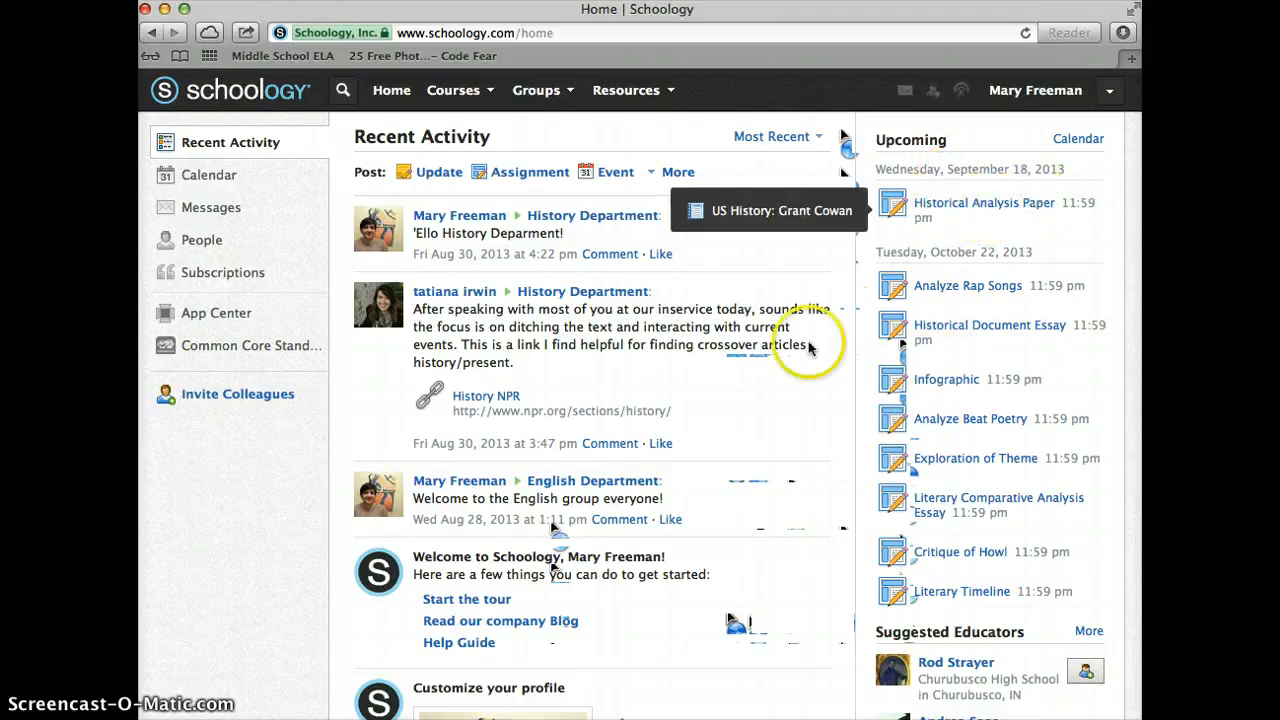
scroll(923, 370, down, 5)
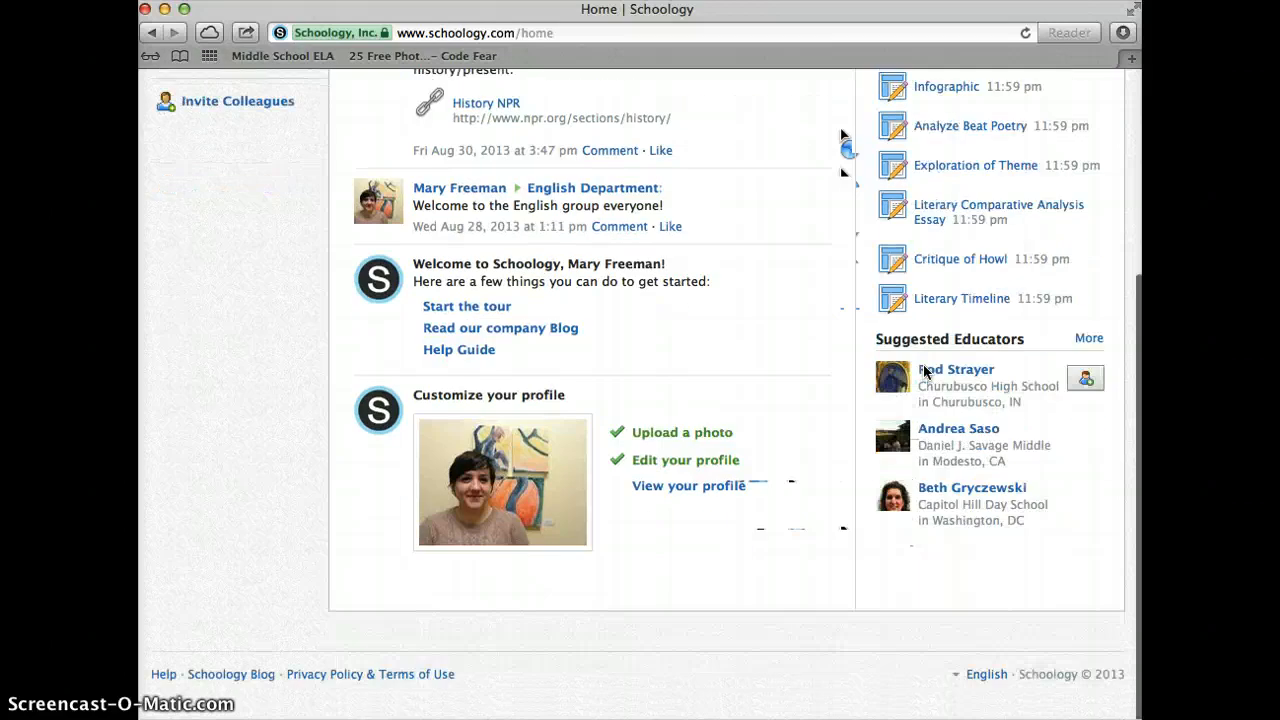
scroll(923, 370, up, 6)
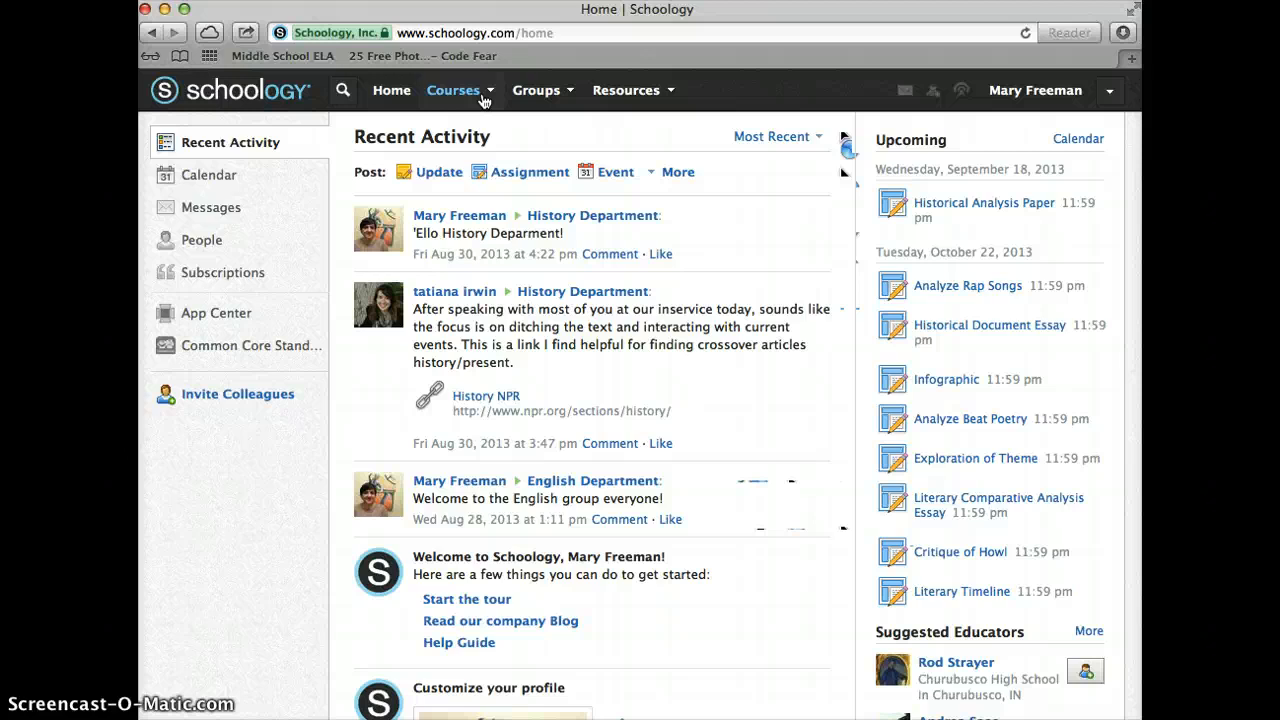
Browse the Courses dropdown, then open the Groups menu listing History and English Departments
click(488, 93)
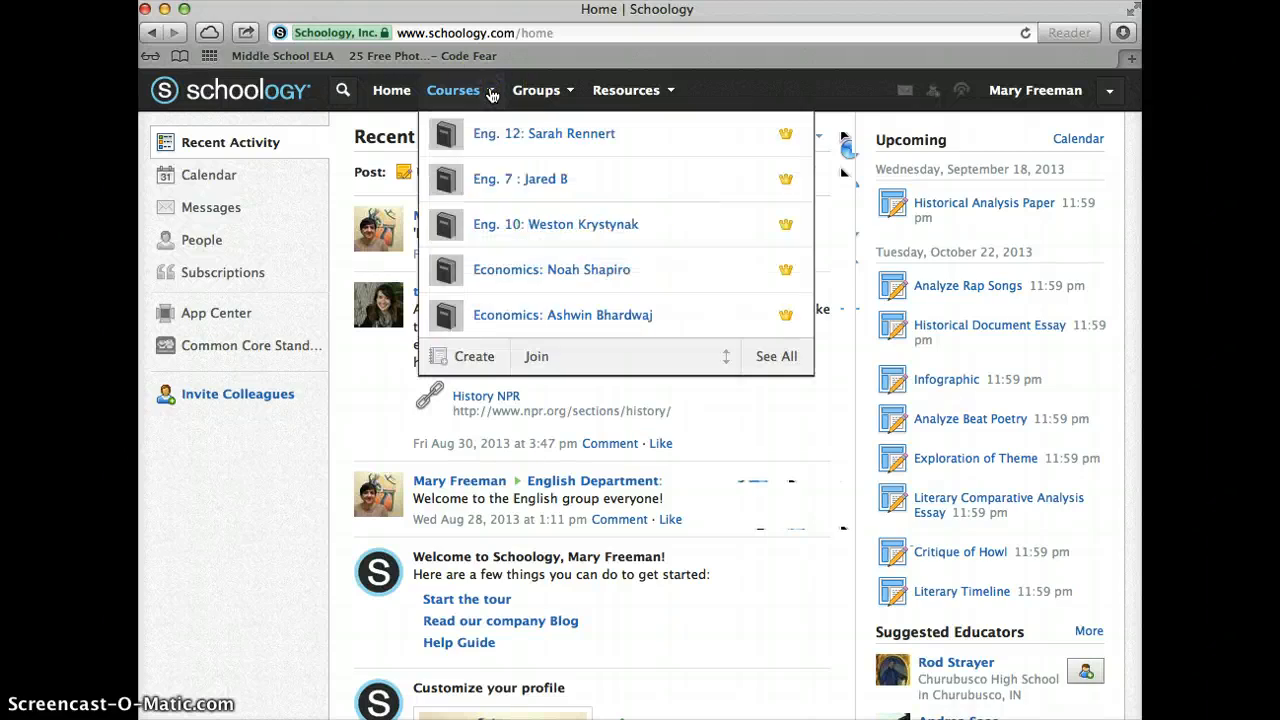
scroll(614, 305, down, 5)
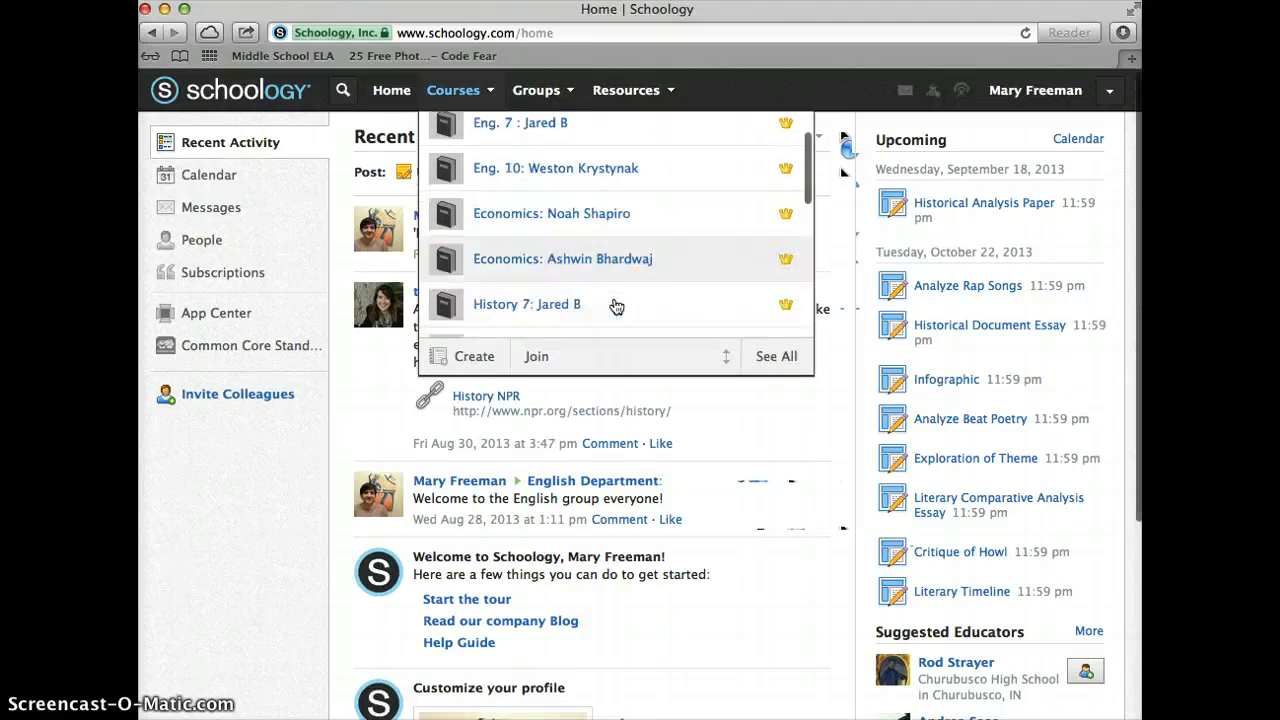
scroll(616, 307, down, 6)
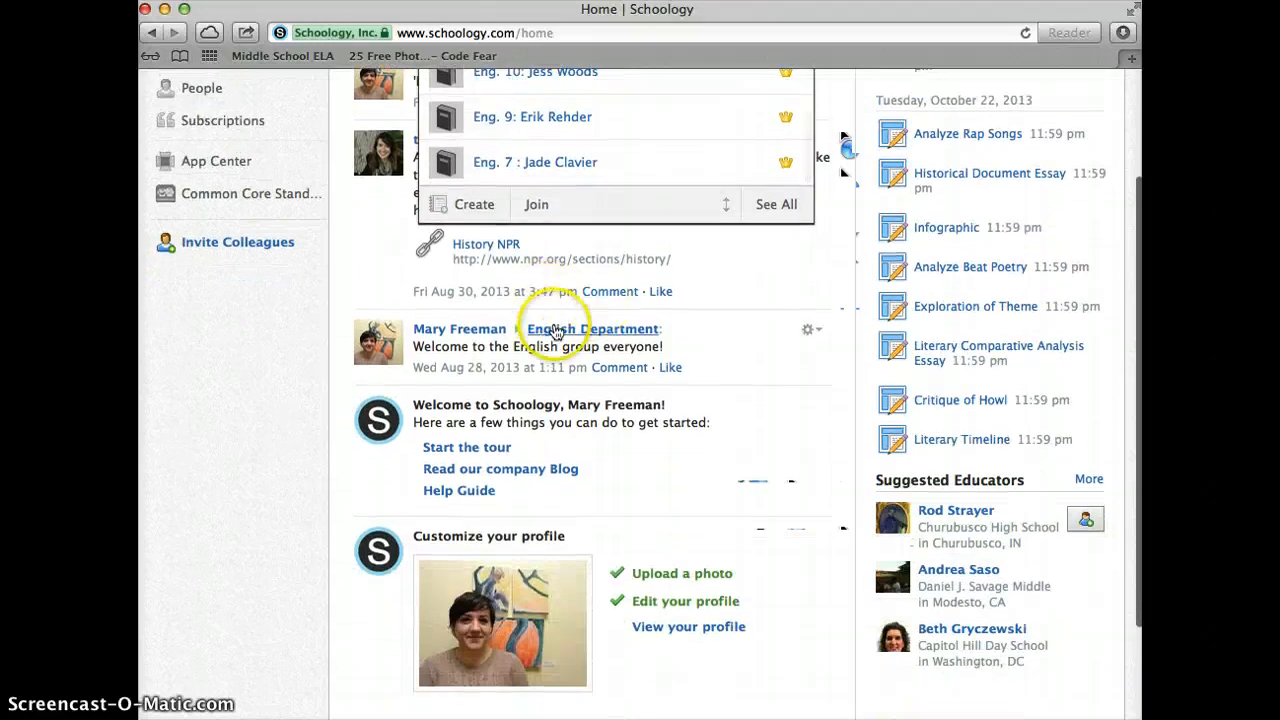
scroll(558, 332, up, 3)
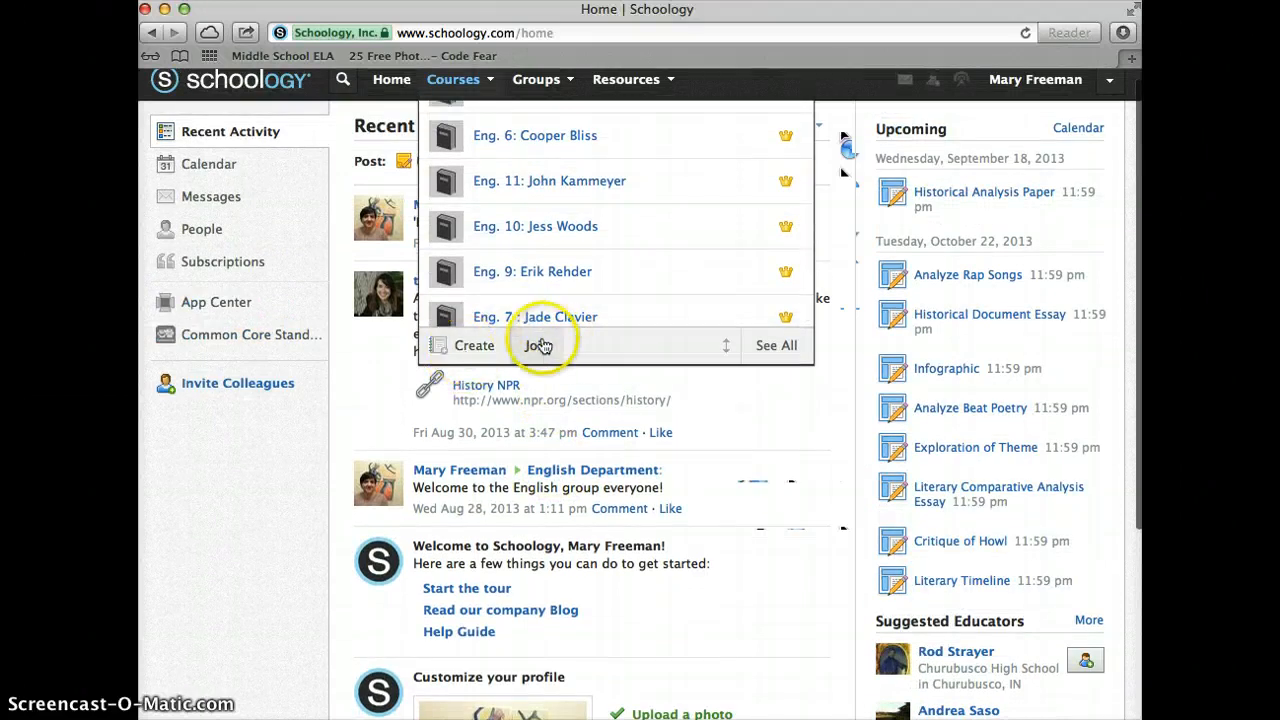
scroll(572, 85, up, 1)
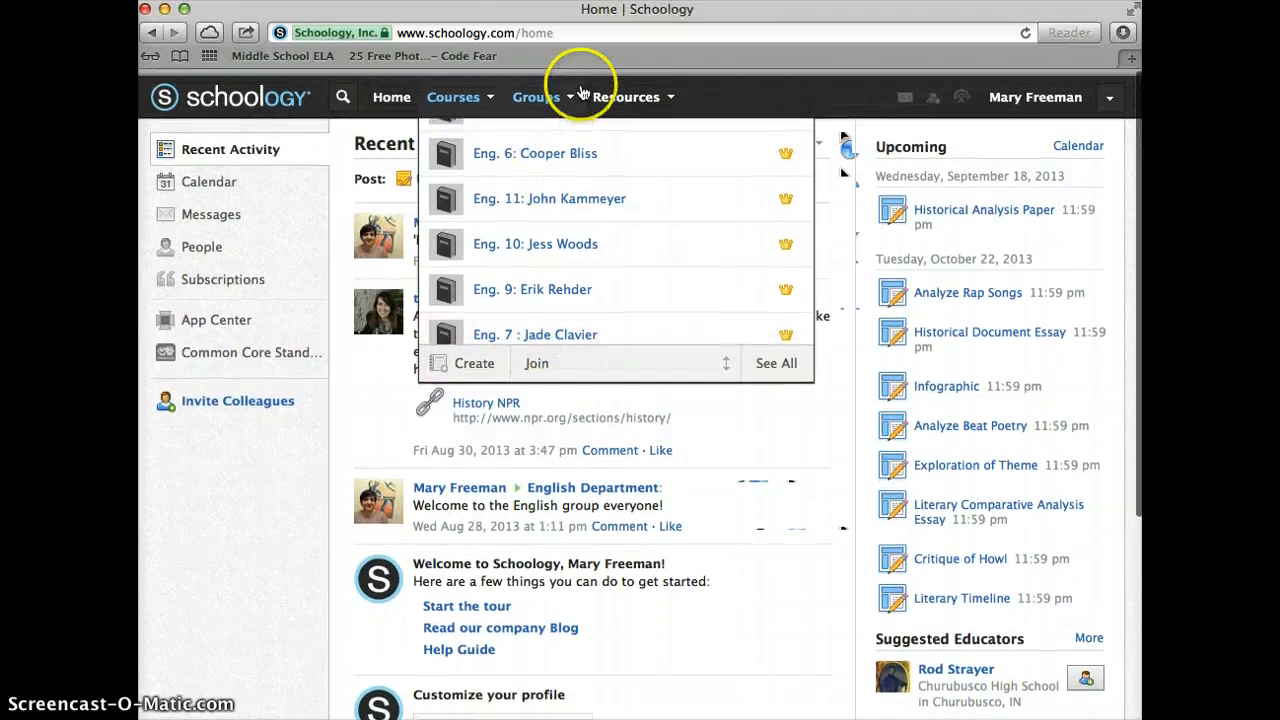
click(573, 92)
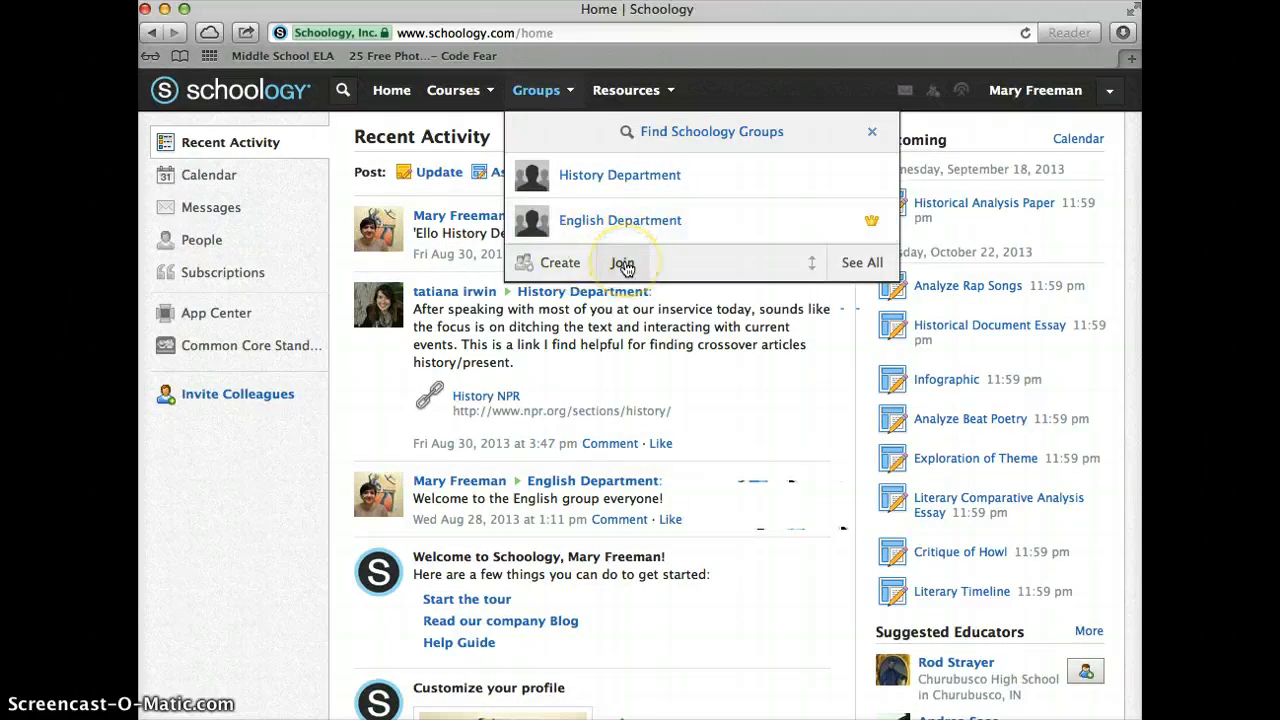
Open the Resources menu to list the Personal, Public and Group collections
click(672, 91)
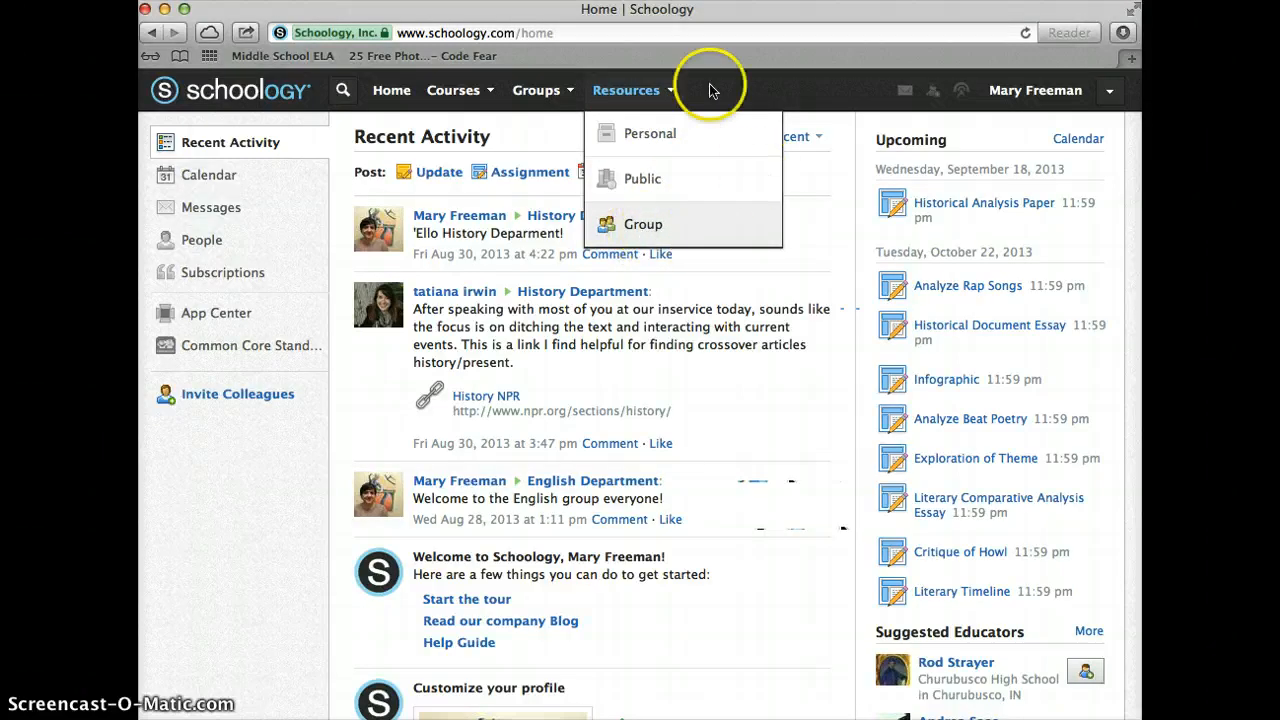
Close the Resources dropdown to return to the Recent Activity home feed
click(672, 93)
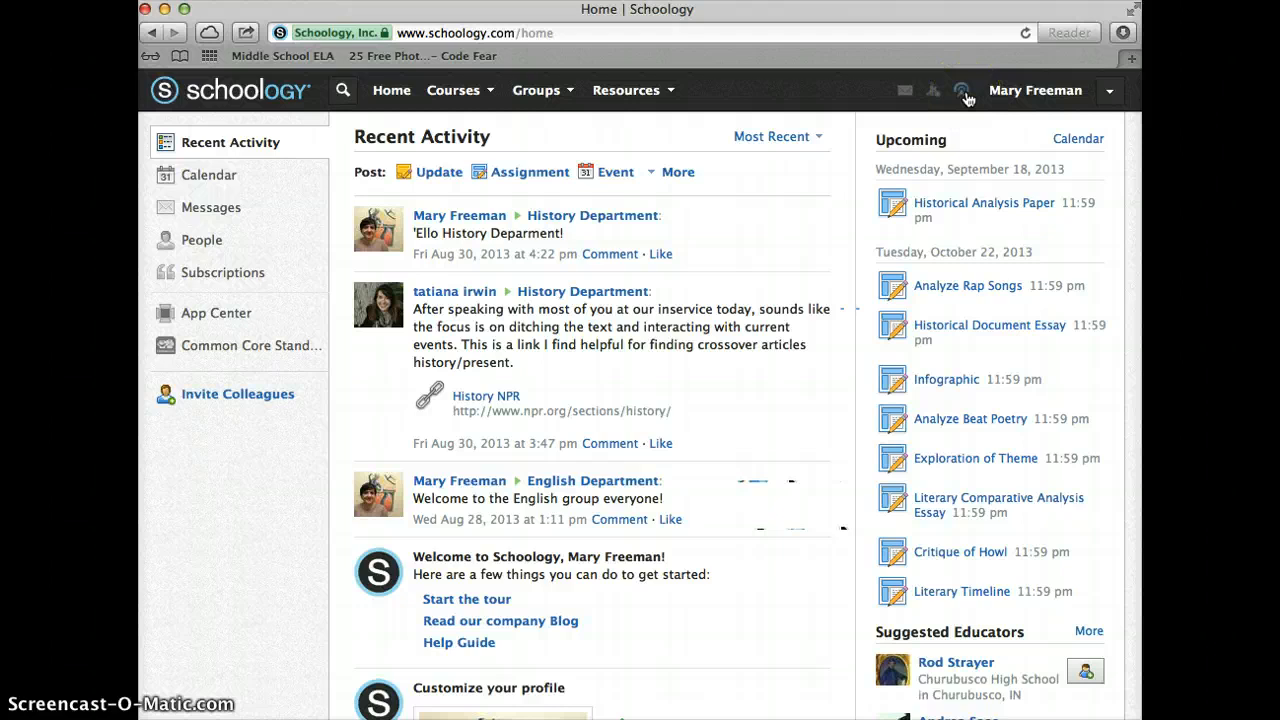
click(498, 598)
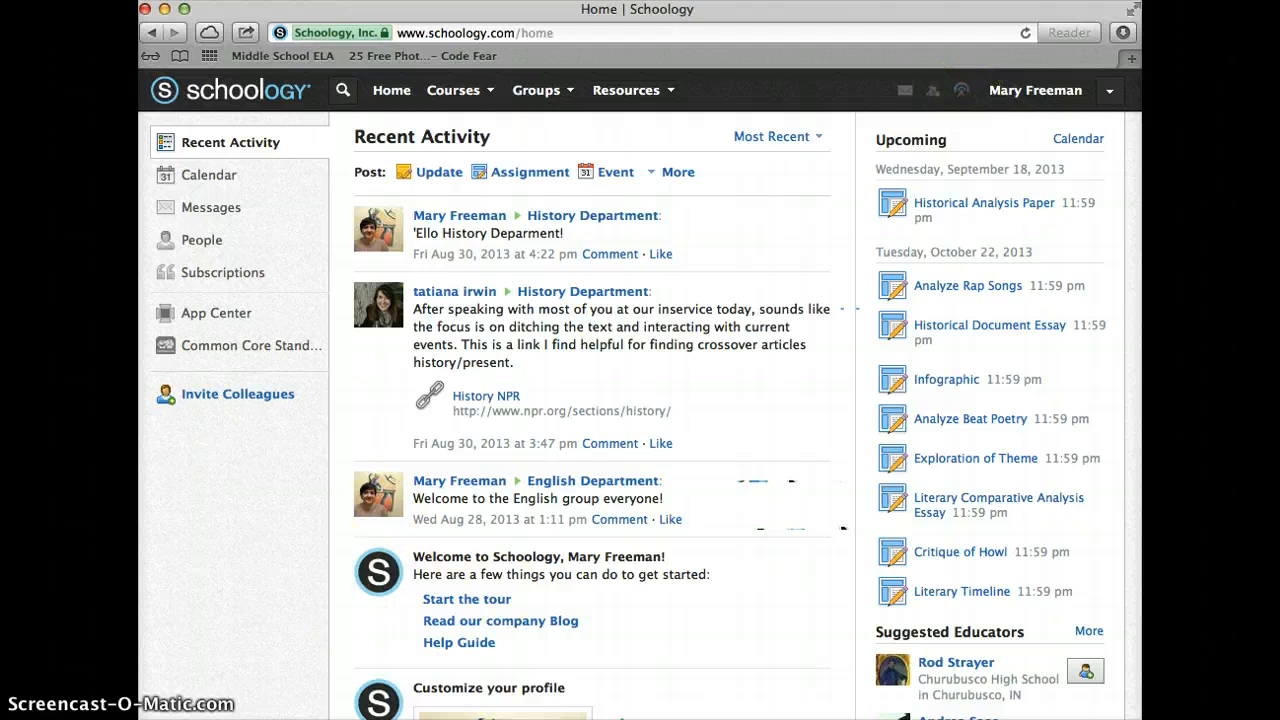